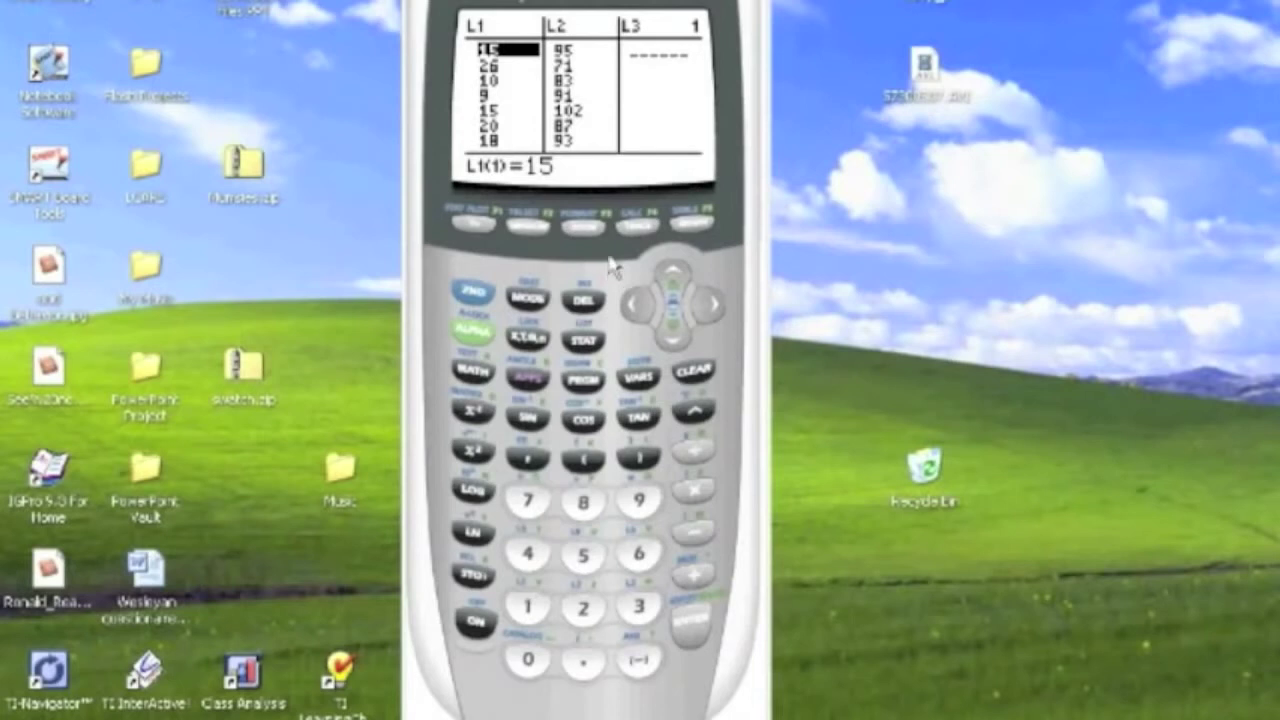
Show the seven paired L1 and L2 values in the list editor, with L3 empty.
left_click(478, 295)
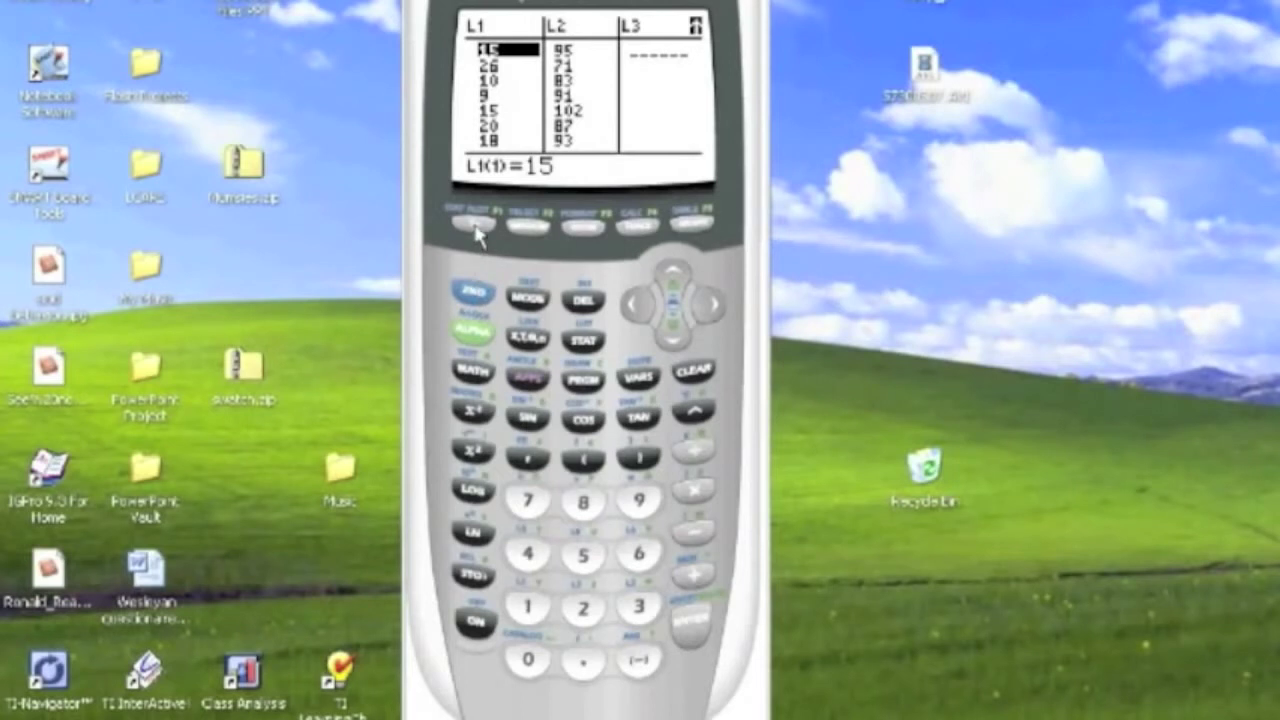
Turn Plot2 off, leave Plot1 off, and redraw with ZoomStat to show empty axes.
left_click(477, 229)
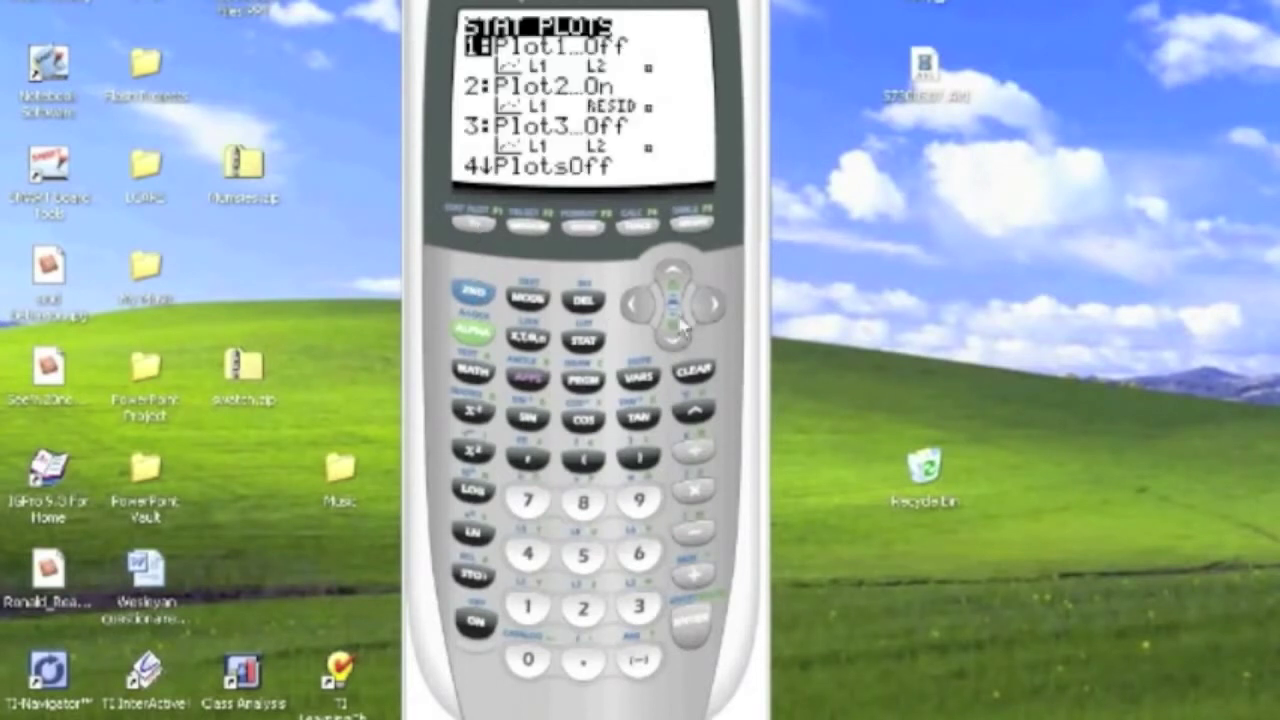
left_click(690, 620)
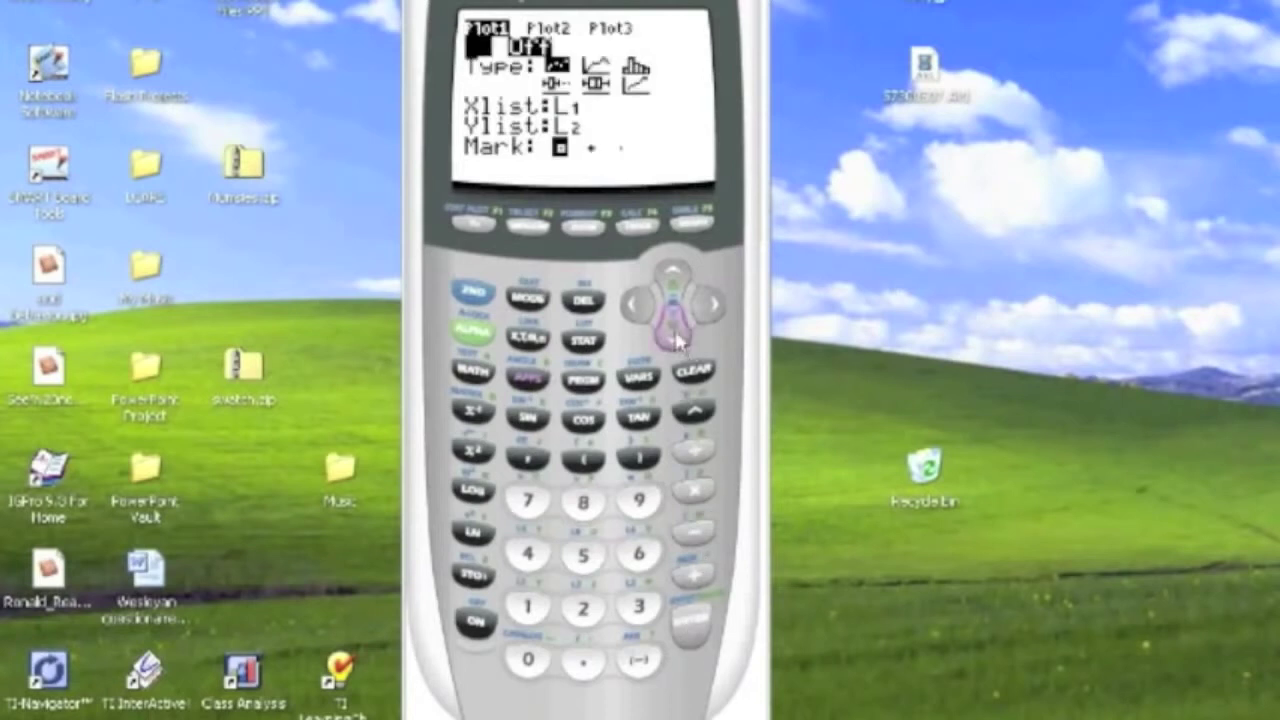
left_click(686, 614)
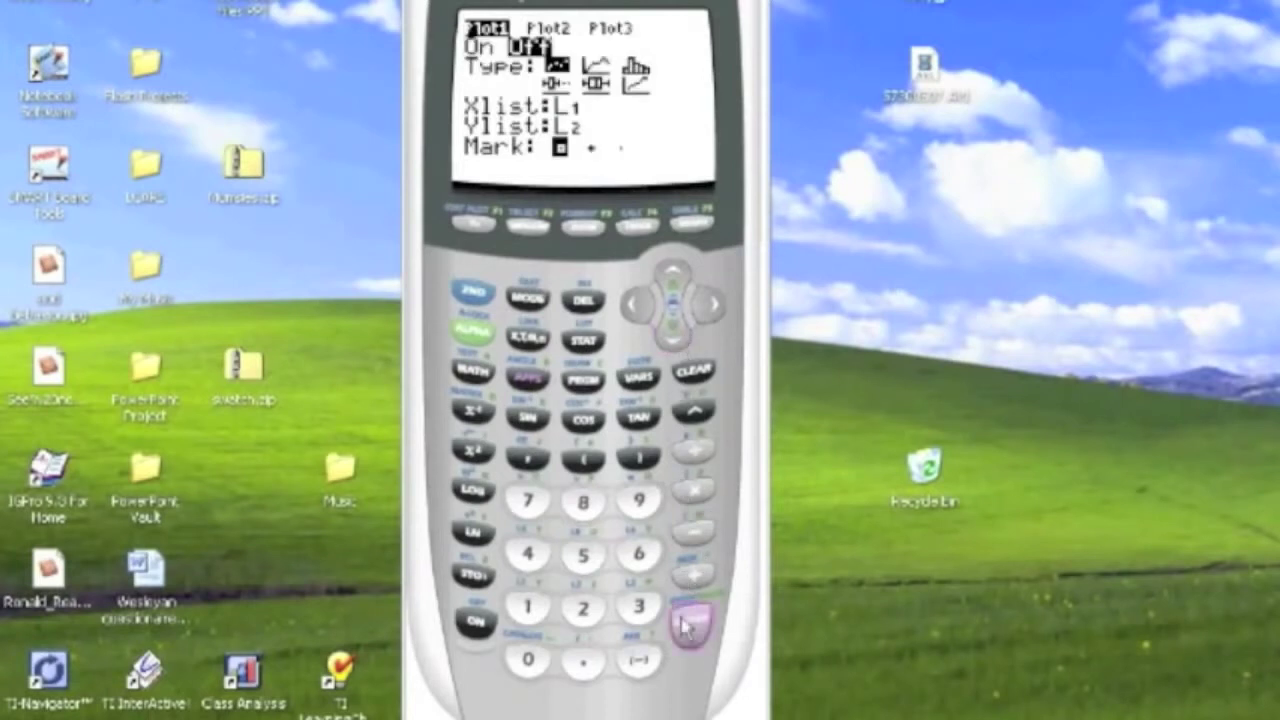
left_click(677, 338)
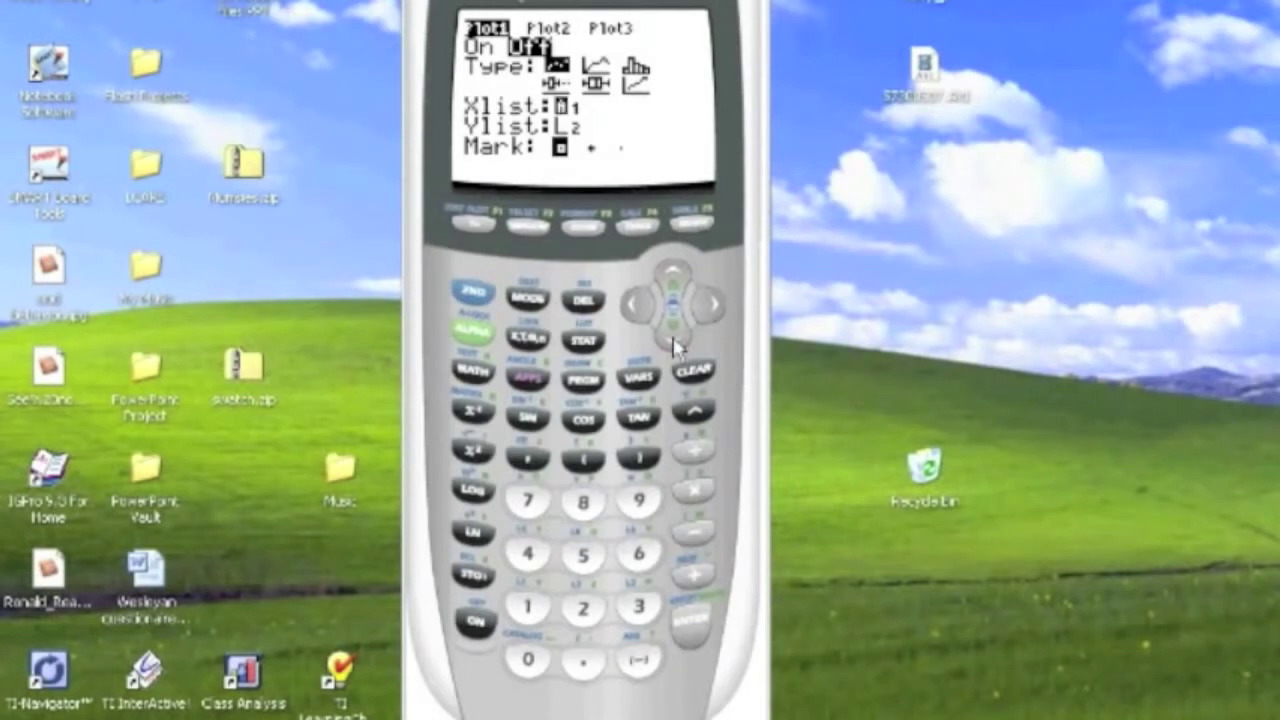
left_click(673, 276)
left_click(673, 280)
left_click(677, 280)
left_click(703, 302)
left_click(693, 624)
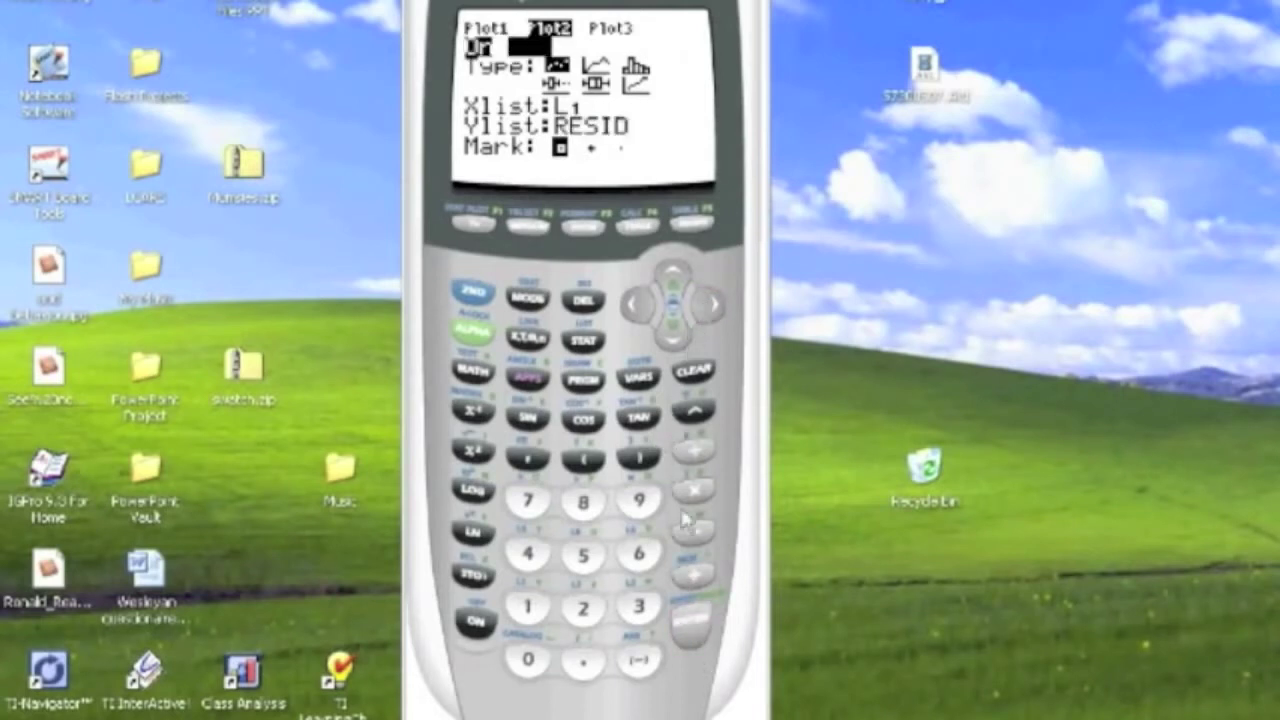
left_click(583, 227)
left_click(636, 502)
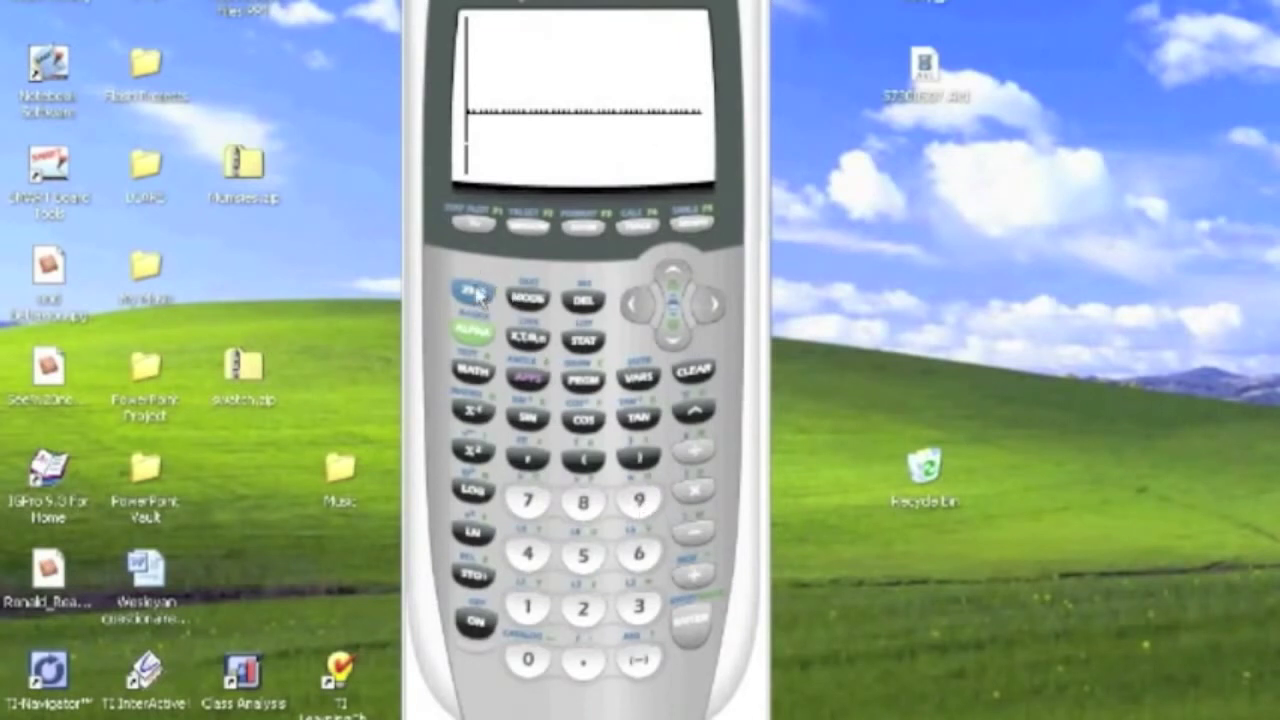
Switch Plot1 on for the L1-versus-L2 scatter plot.
left_click(474, 292)
left_click(477, 225)
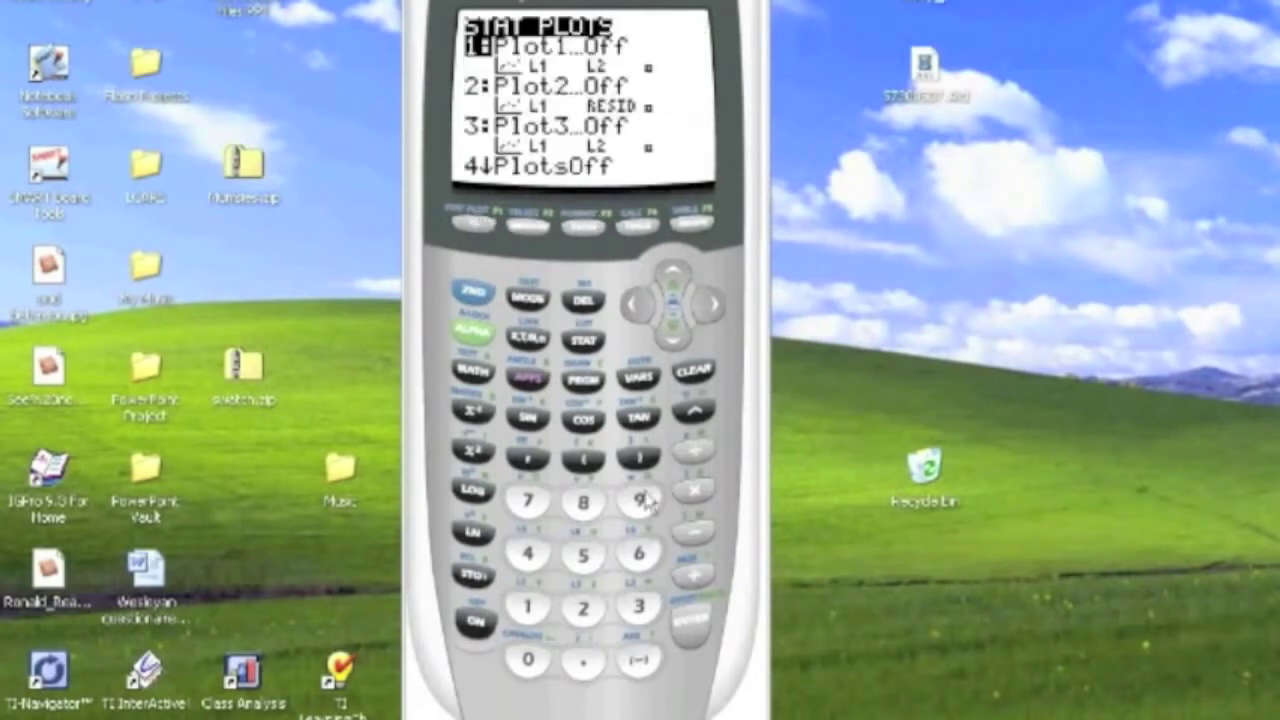
key("Return")
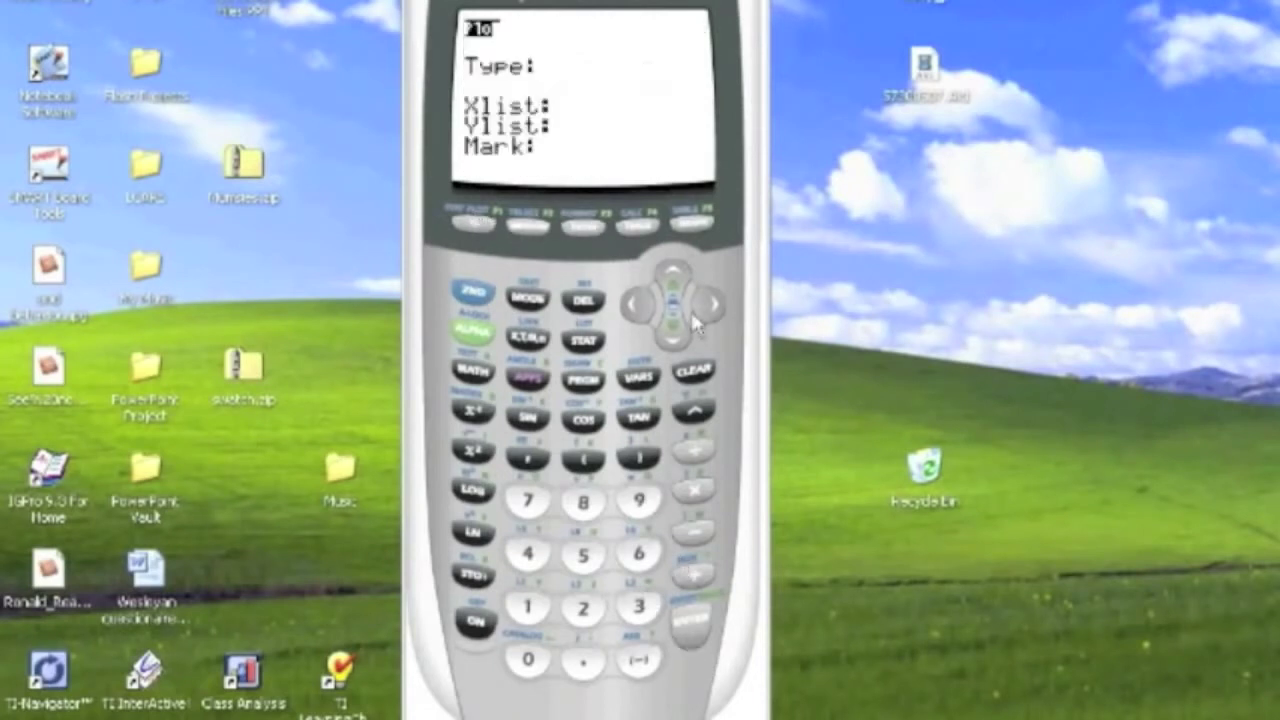
left_click(674, 336)
left_click(677, 286)
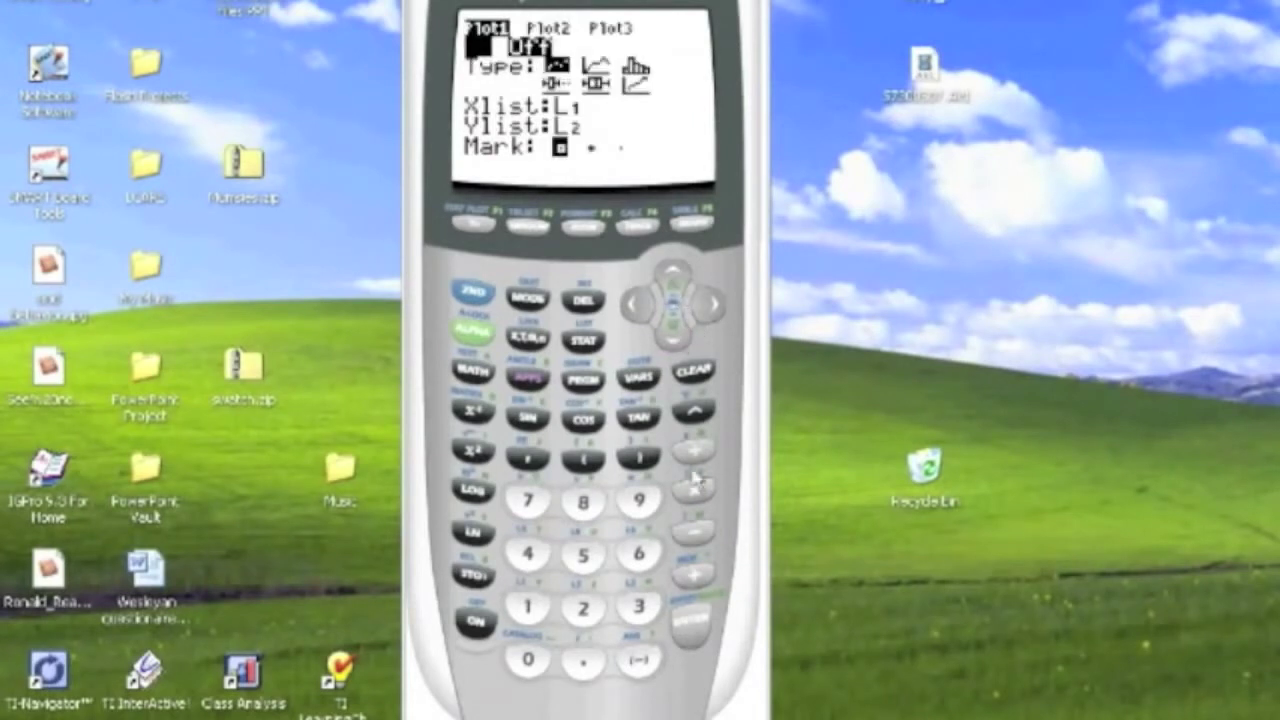
left_click(697, 630)
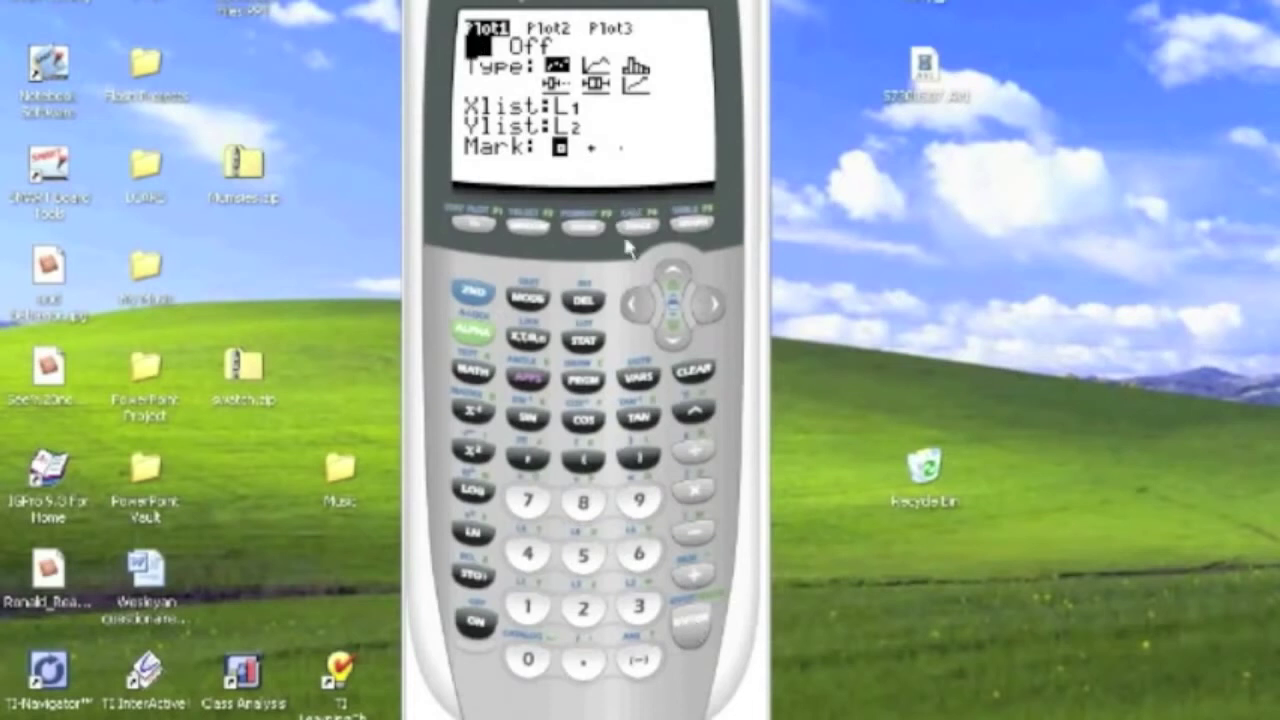
Graph the scatter plot with ZoomStat fitting the window to the data.
left_click(582, 228)
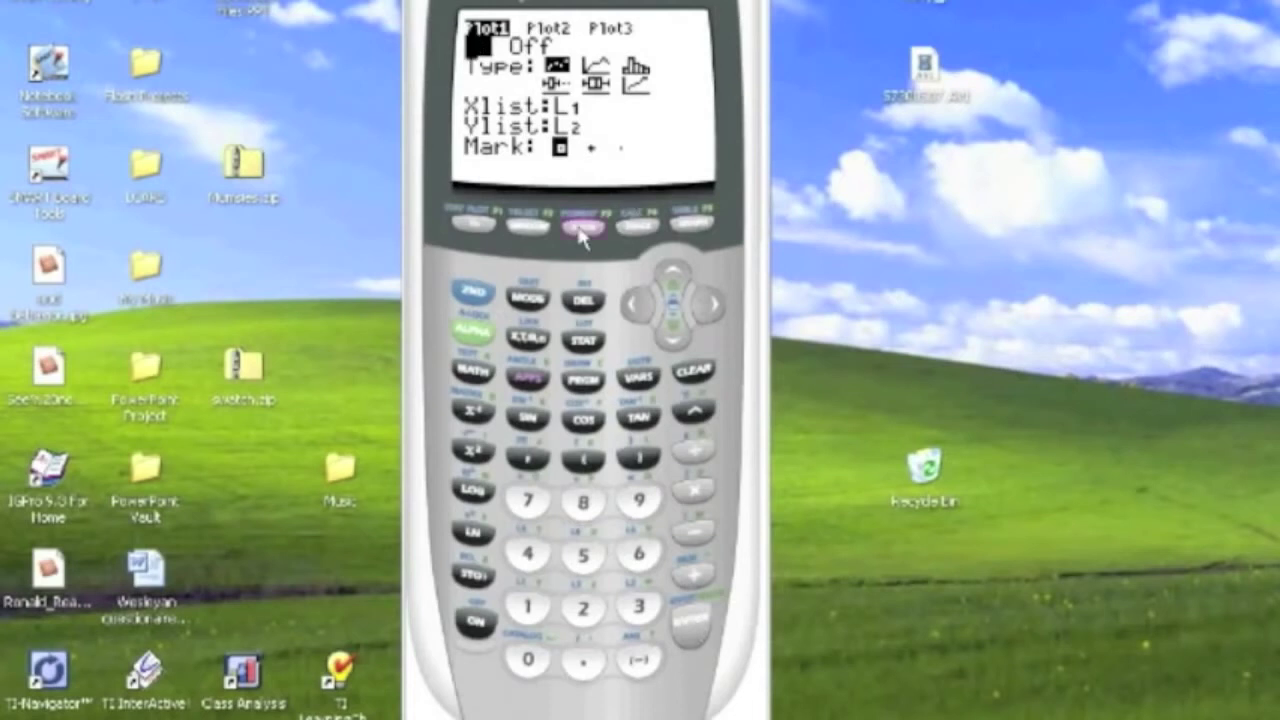
left_click(648, 504)
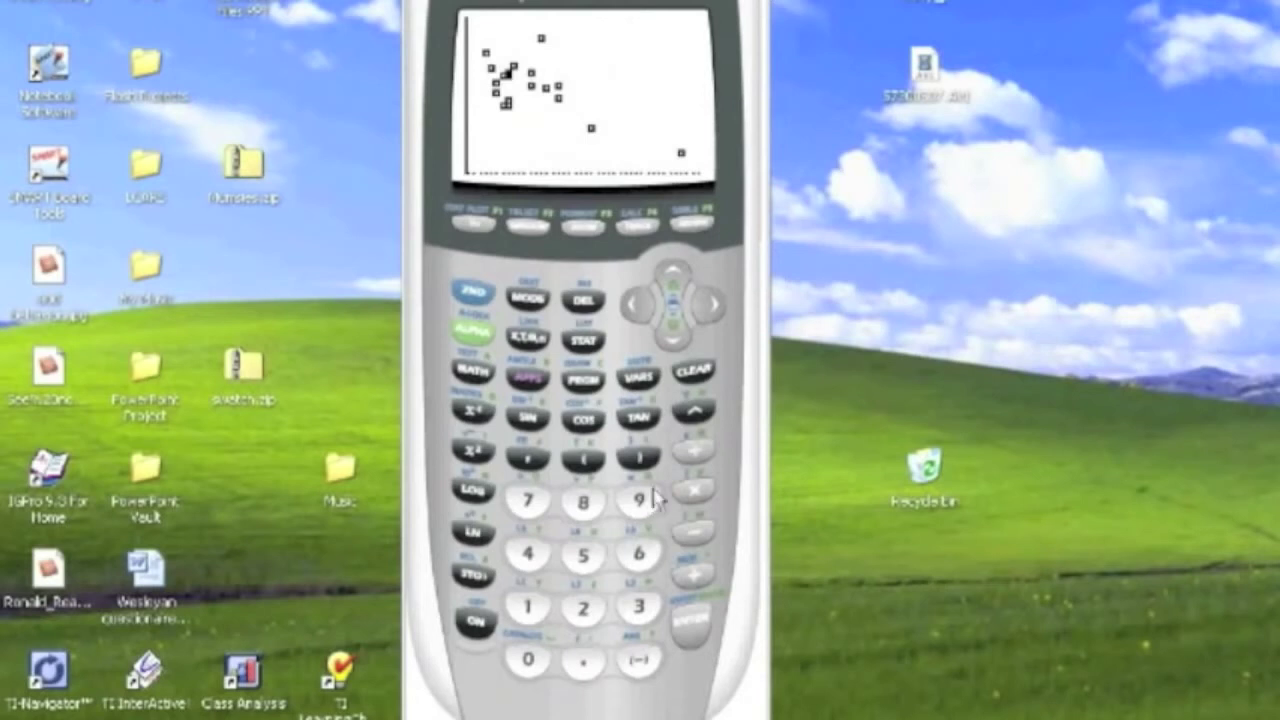
left_click(583, 343)
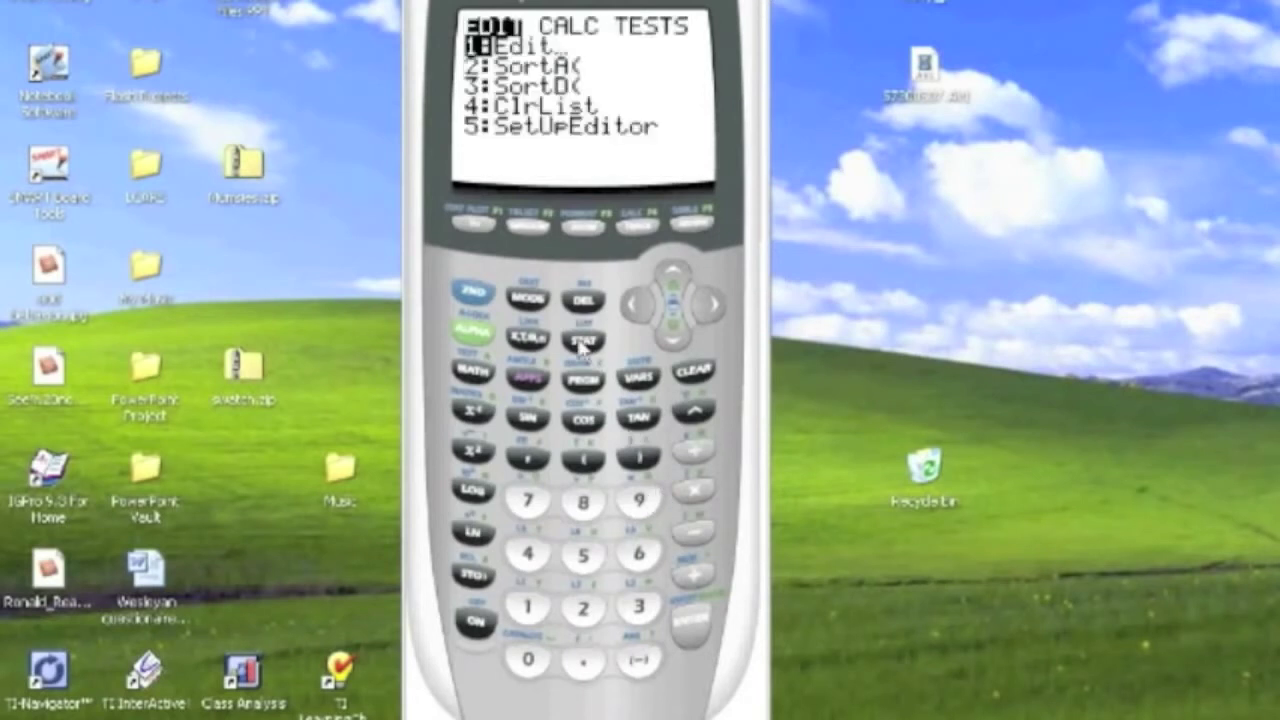
Paste LinReg(a+bx) from the STAT CALC menu onto the home screen.
left_click(708, 313)
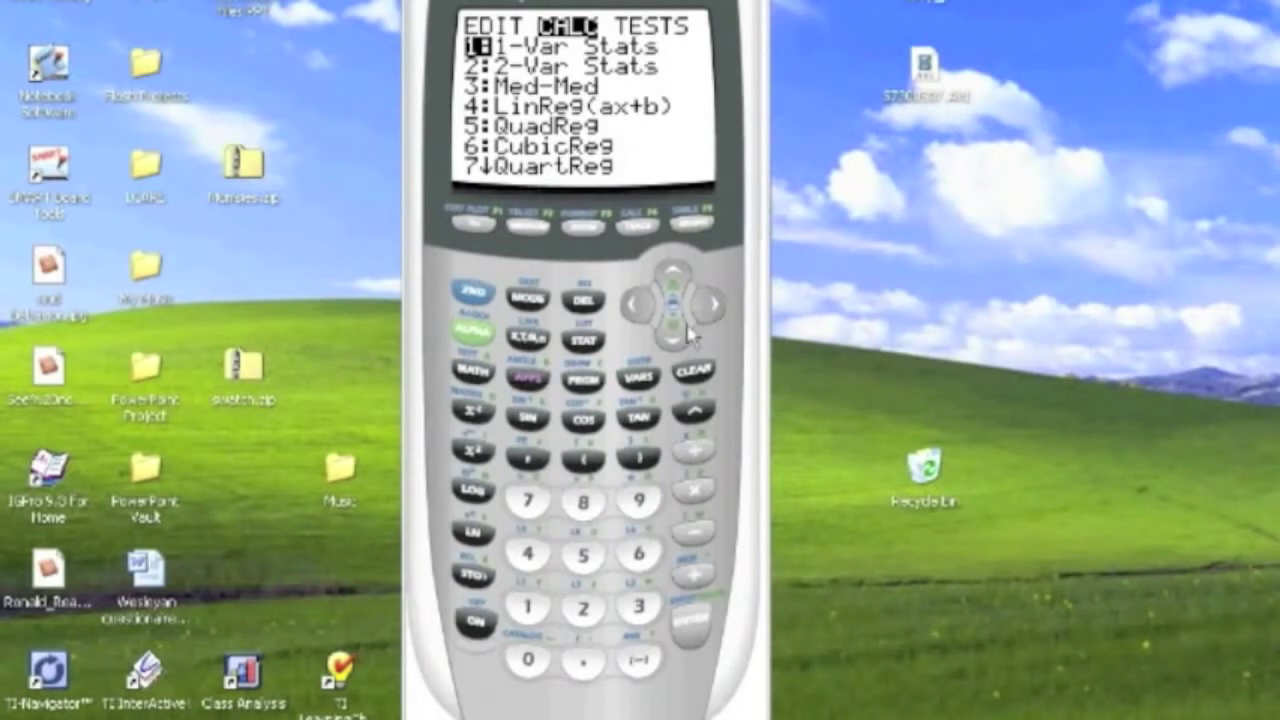
left_click(684, 334)
left_click(684, 336)
left_click(684, 336)
left_click(684, 336)
left_click(684, 336)
left_click(684, 336)
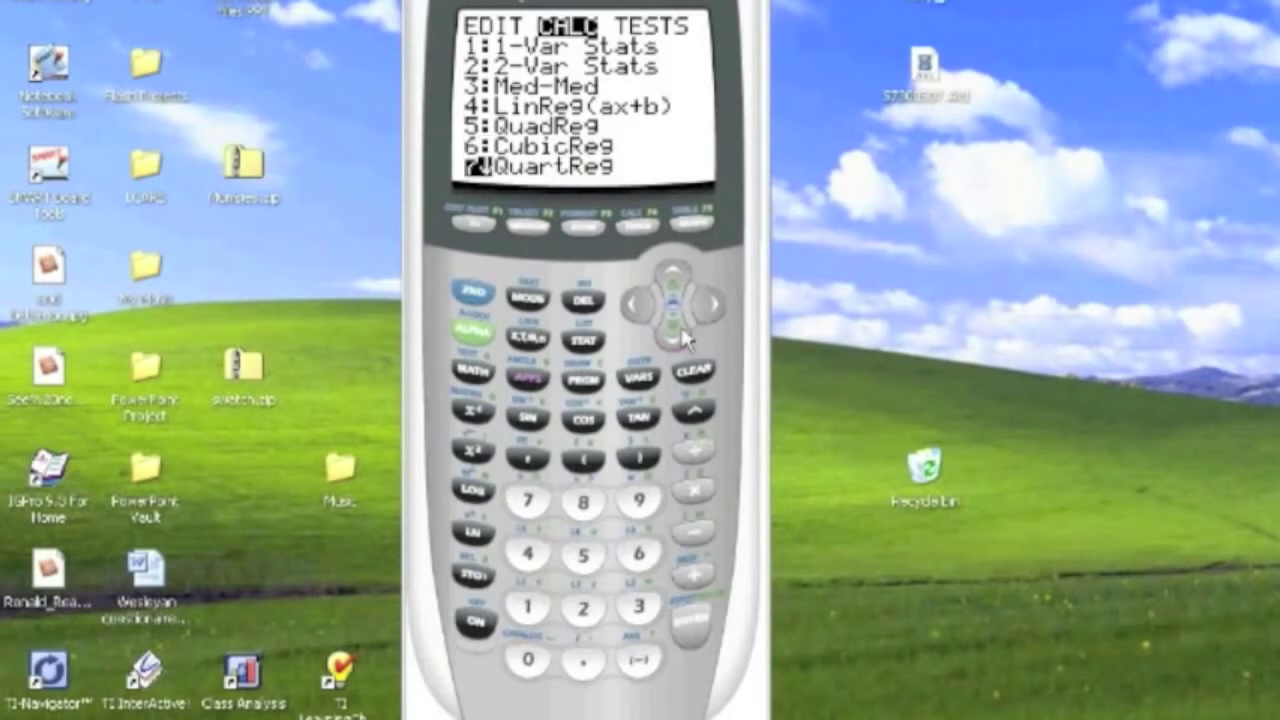
left_click(684, 336)
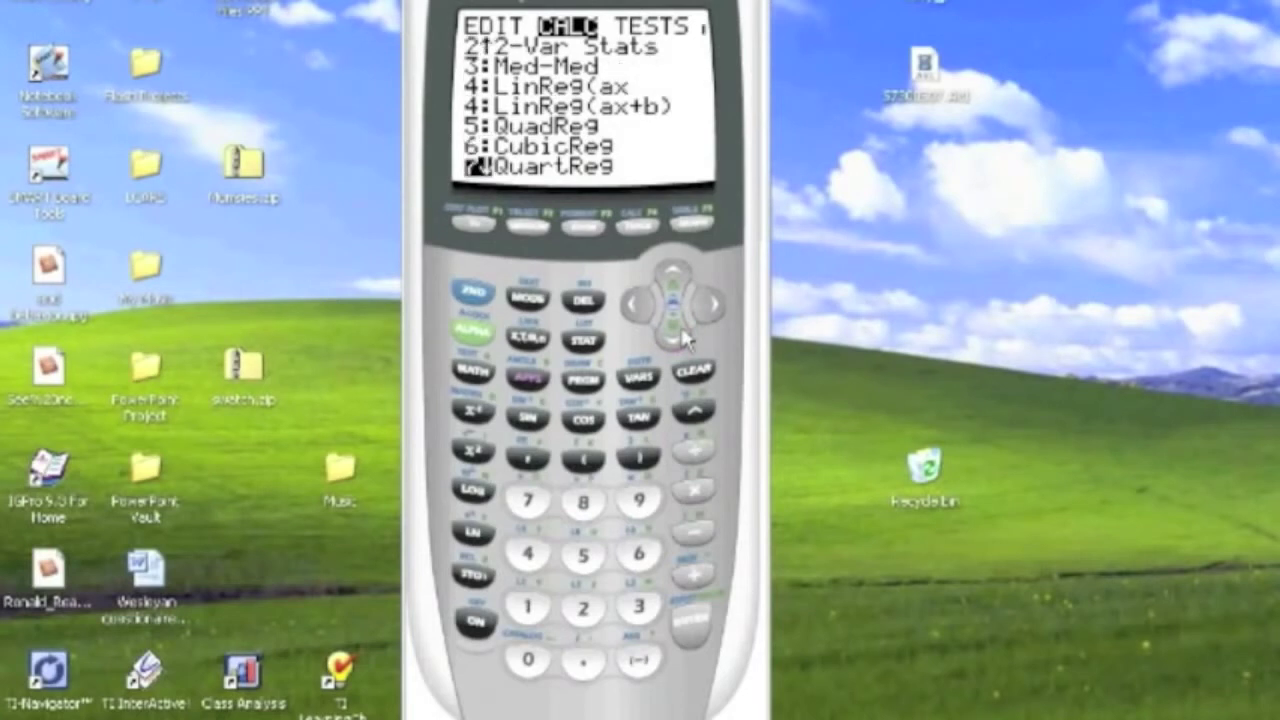
left_click(705, 630)
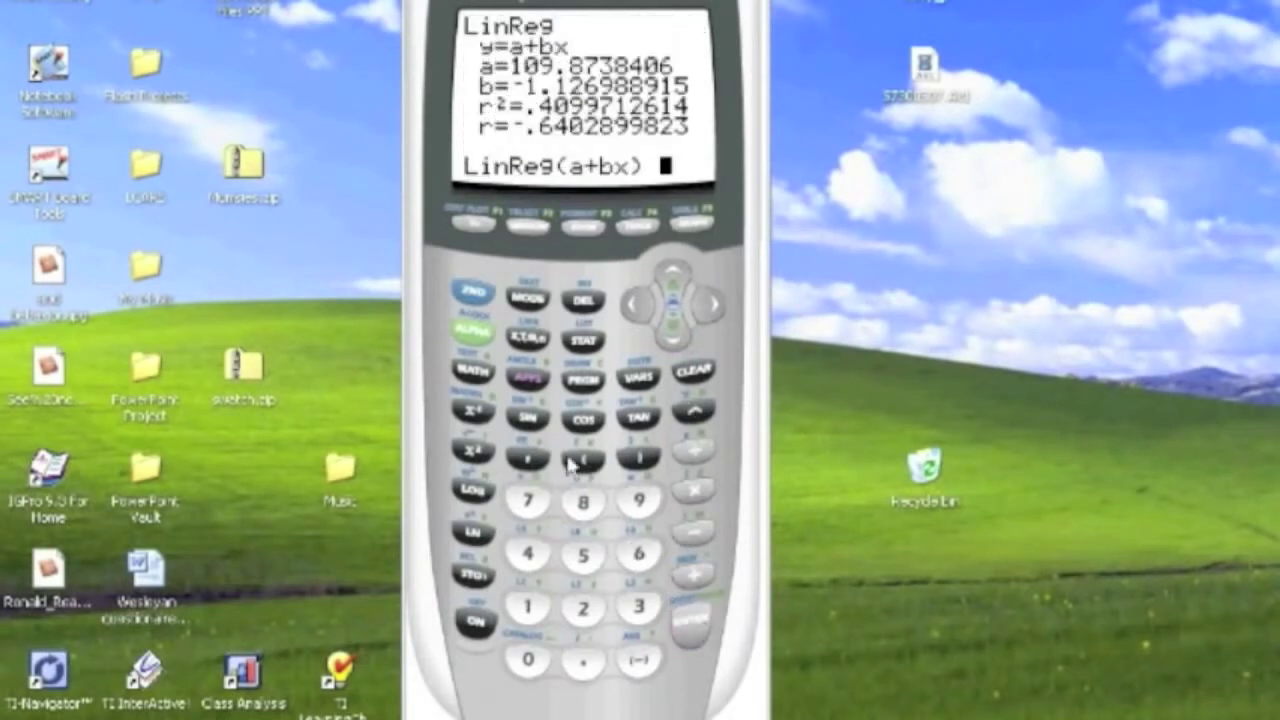
Complete the command as LinReg(a+bx) L1, L2, Y1.
left_click(474, 292)
left_click(528, 608)
left_click(527, 458)
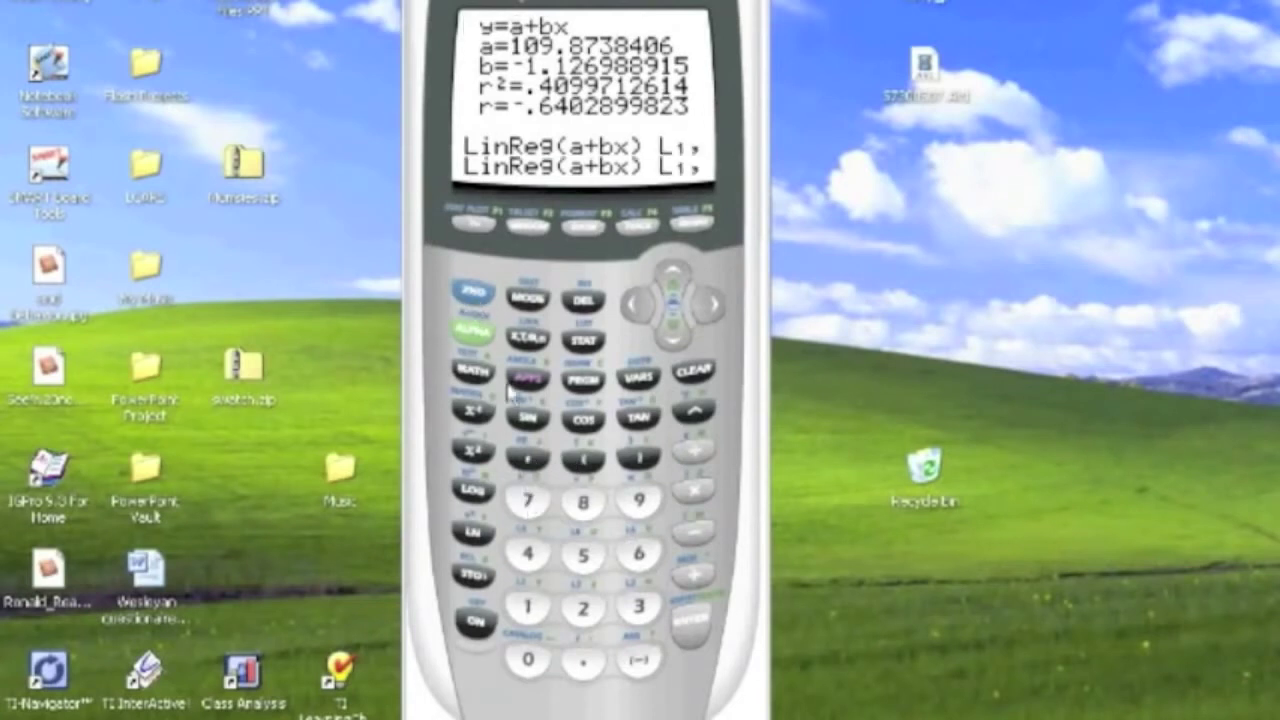
left_click(474, 292)
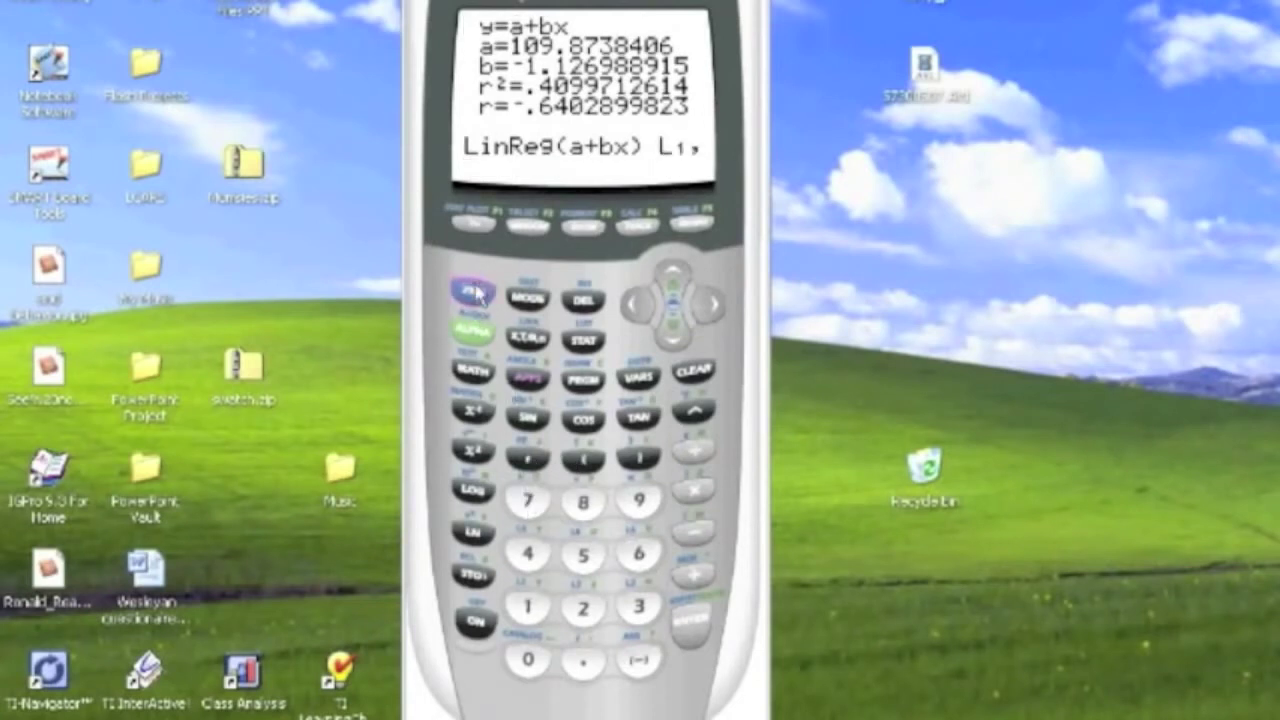
left_click(585, 610)
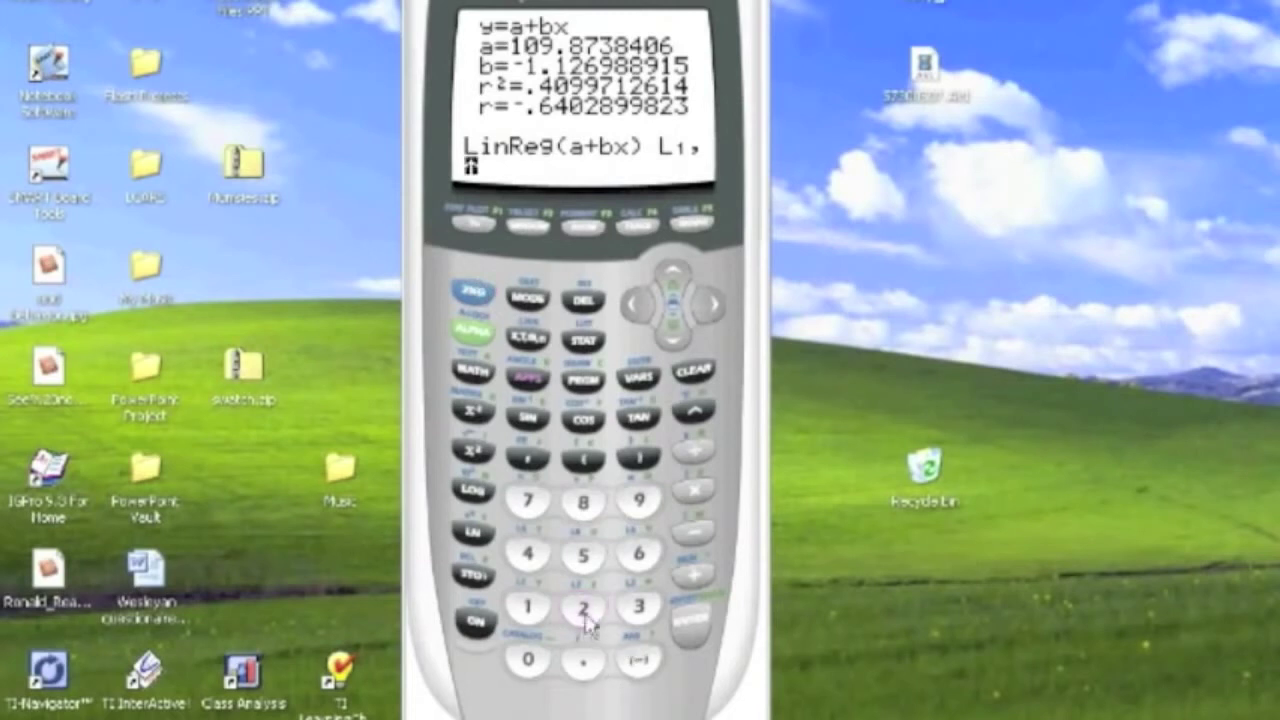
left_click(537, 462)
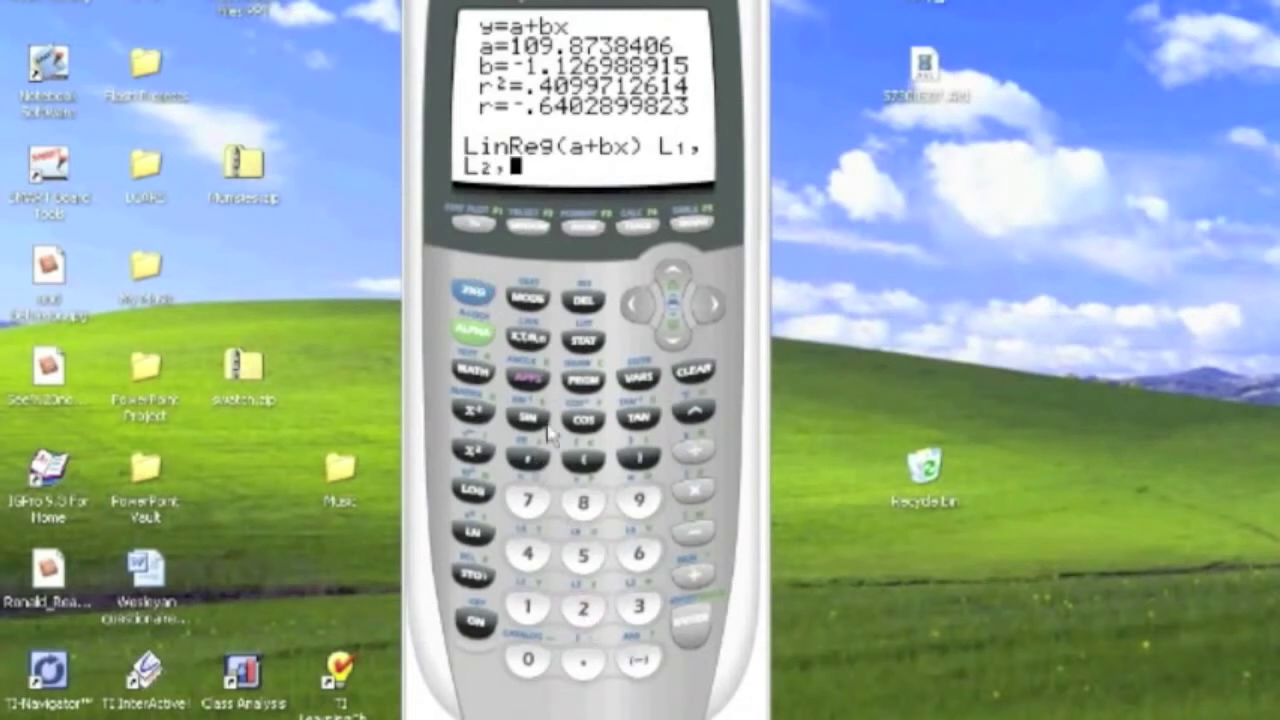
left_click(637, 378)
left_click(706, 314)
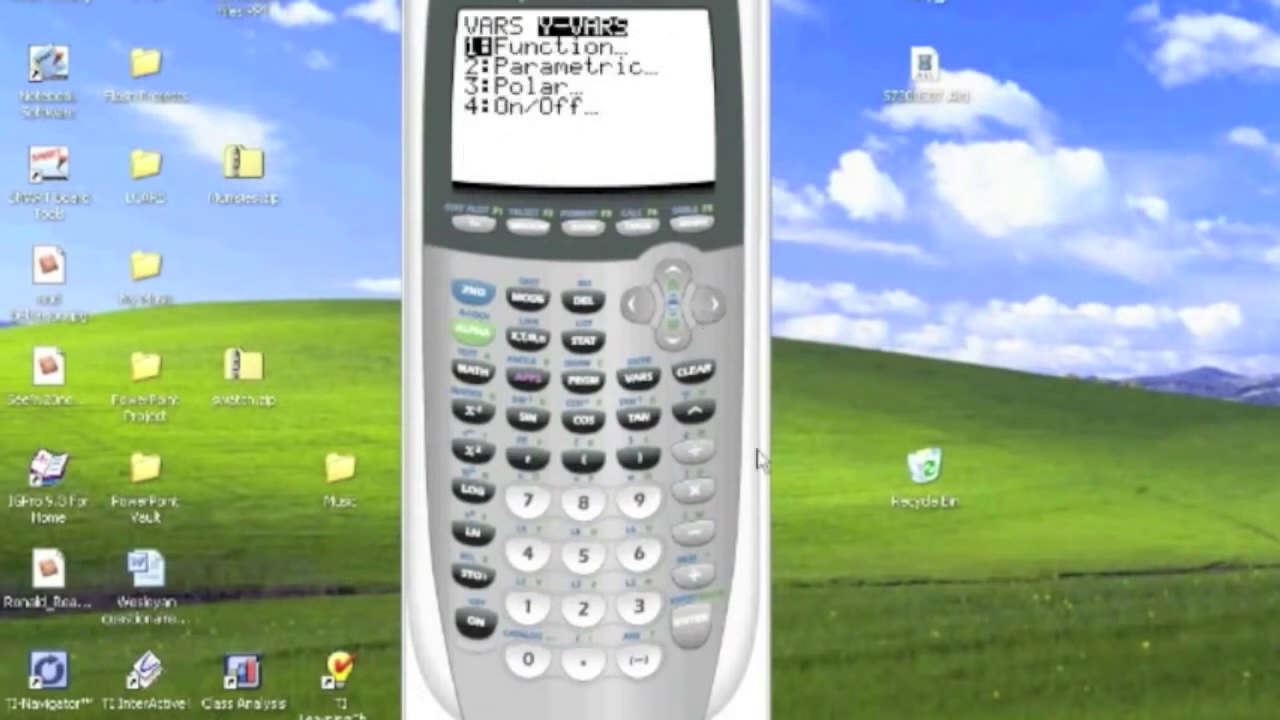
left_click(695, 625)
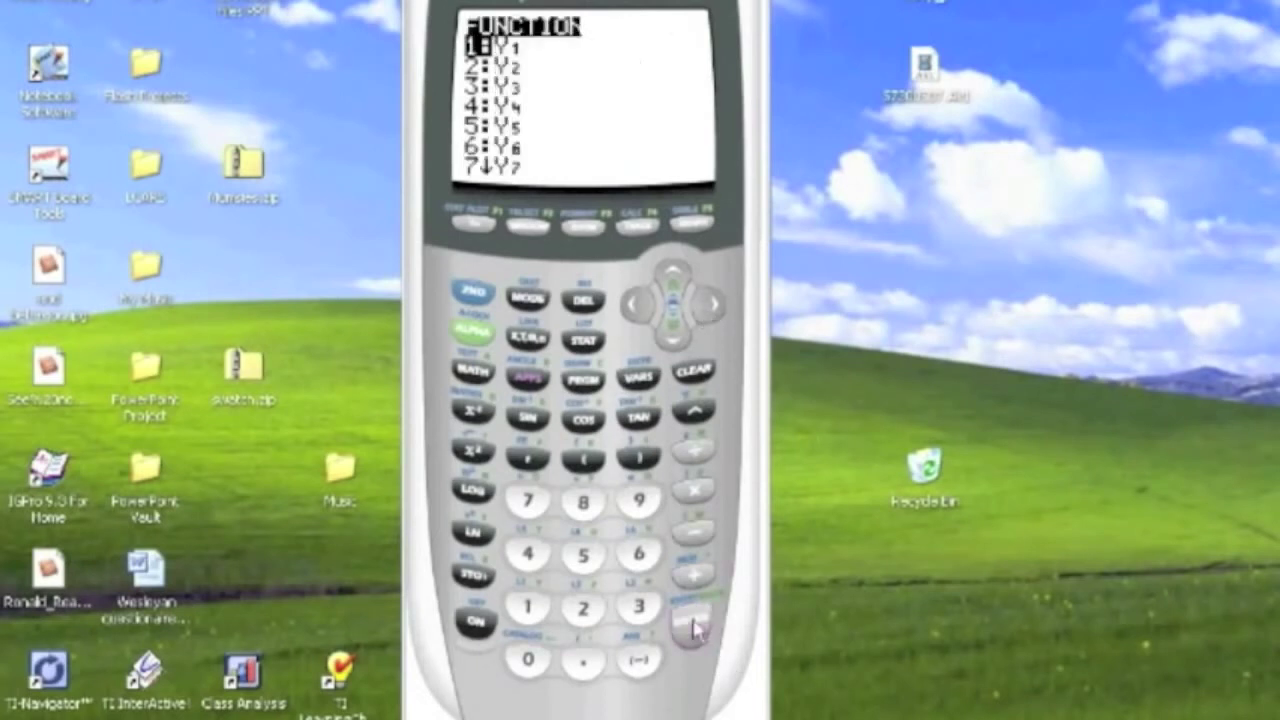
left_click(695, 625)
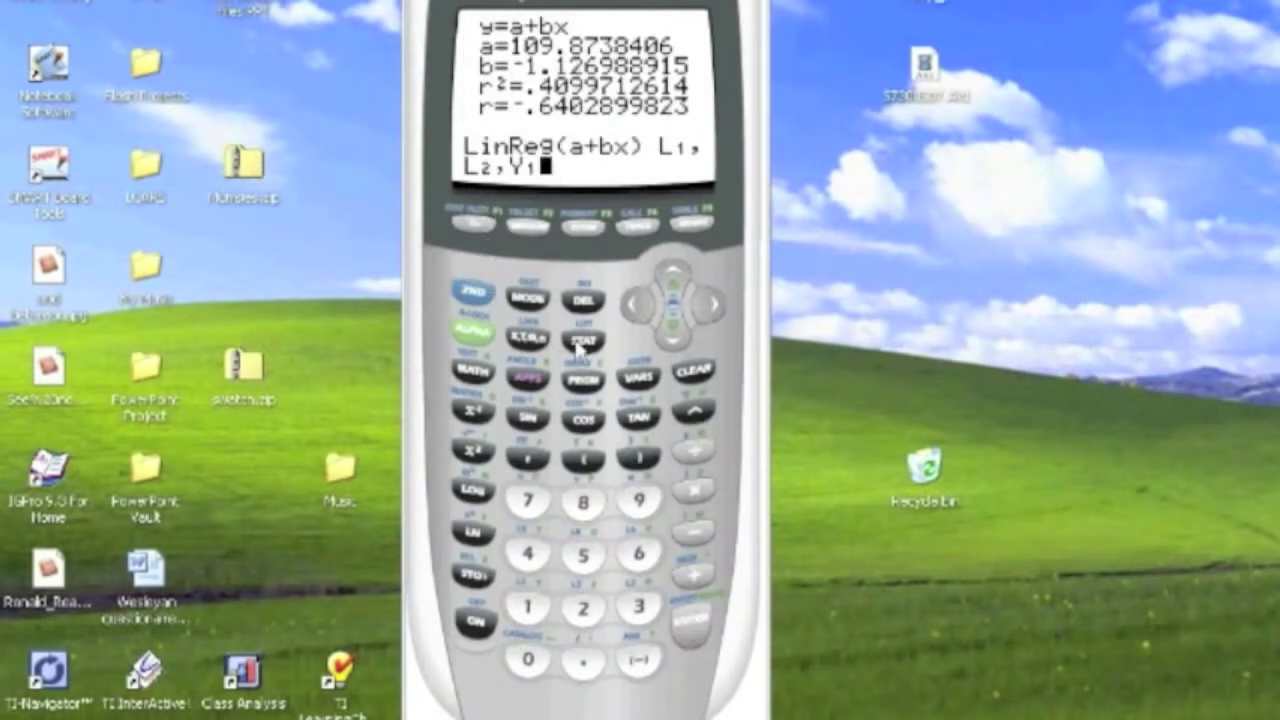
Run the regression (a=109.8738406, b=-1.126988915), check Y1, and graph the line over the points.
left_click(693, 638)
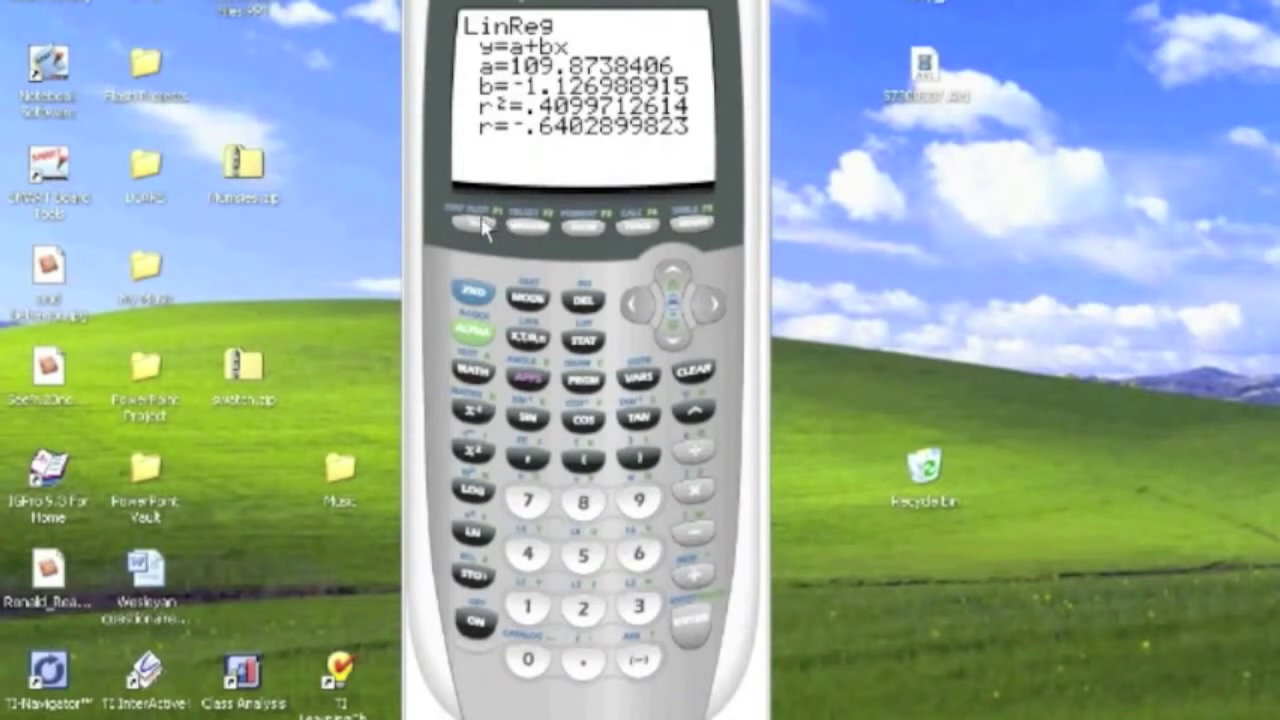
left_click(484, 225)
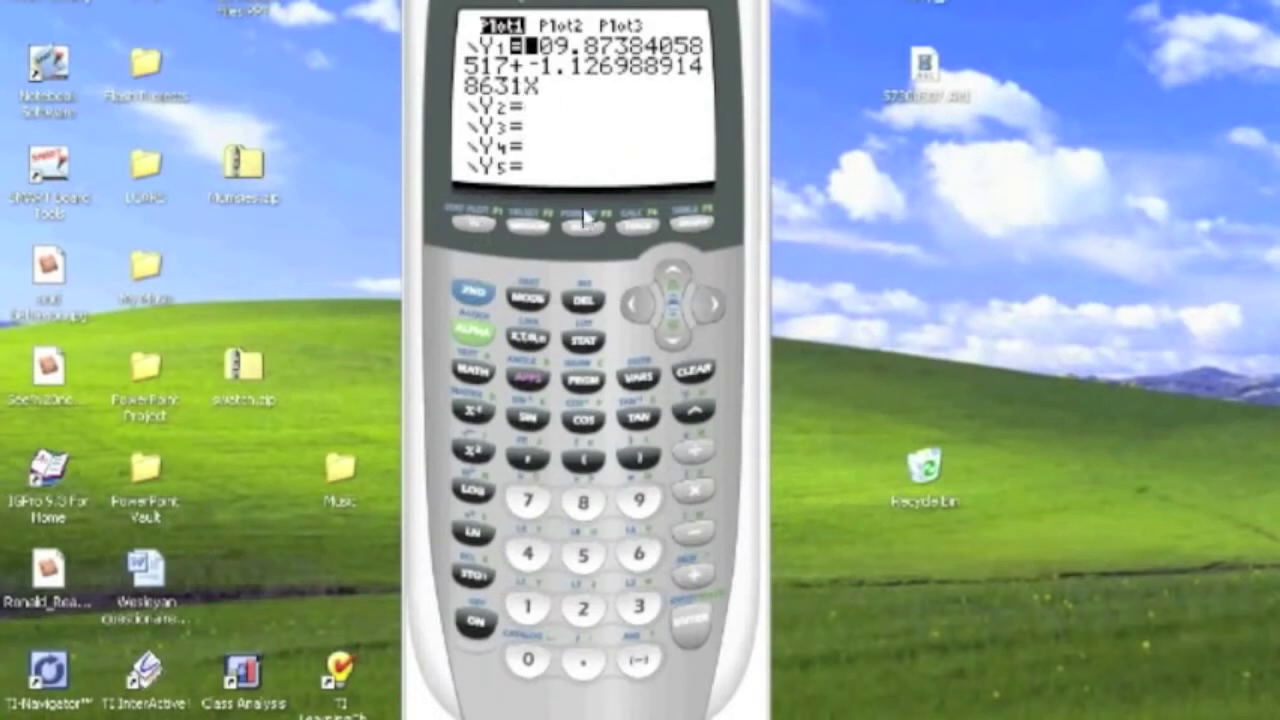
left_click(692, 226)
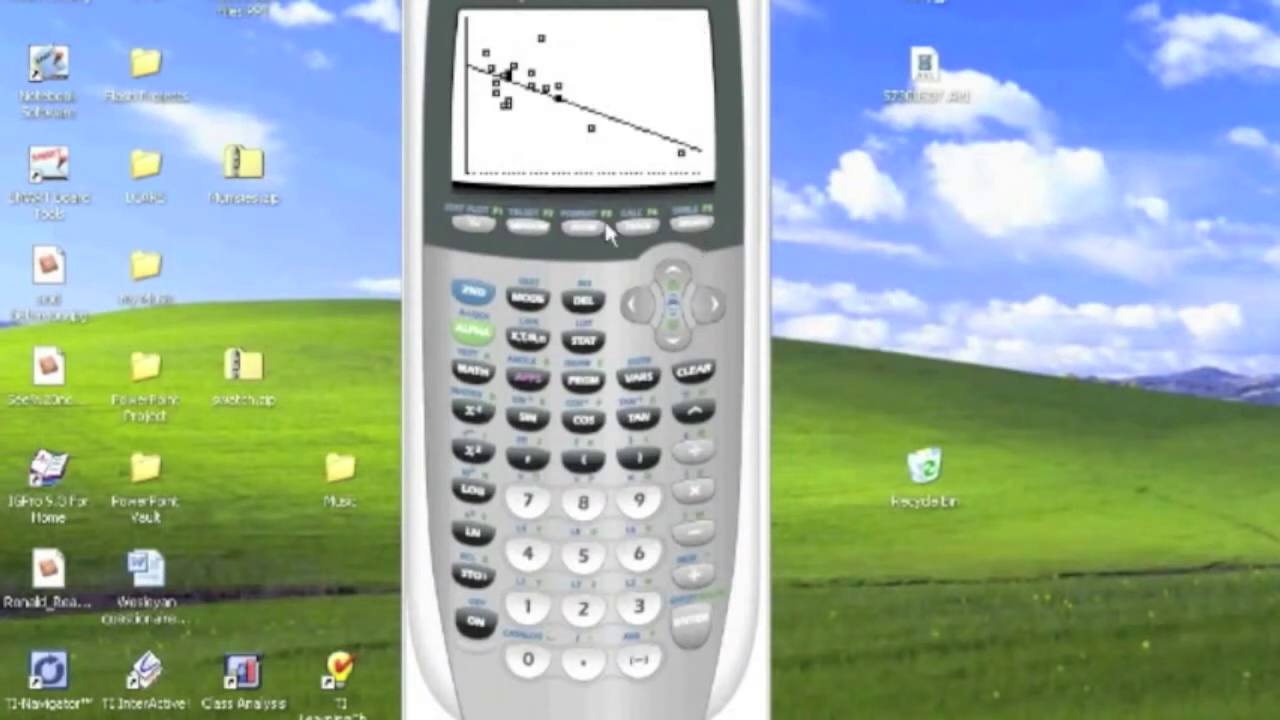
Open the list editor and move to the L3 column header.
left_click(583, 343)
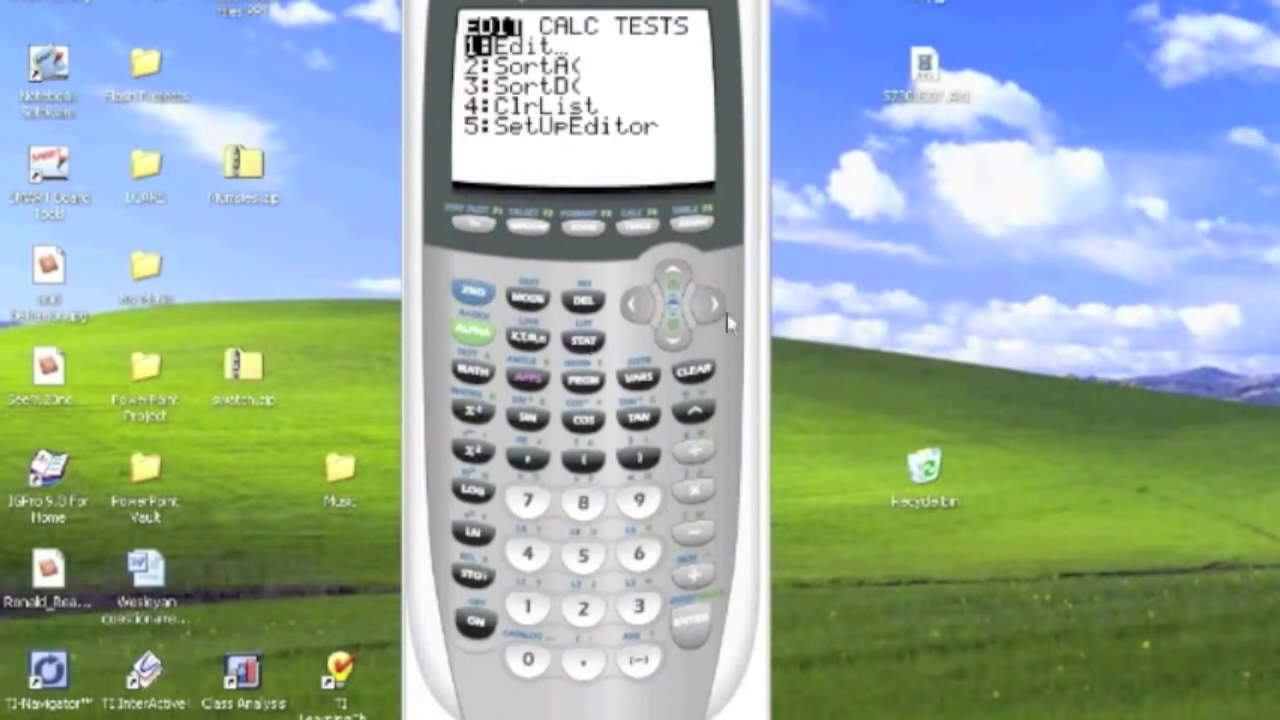
key("Return")
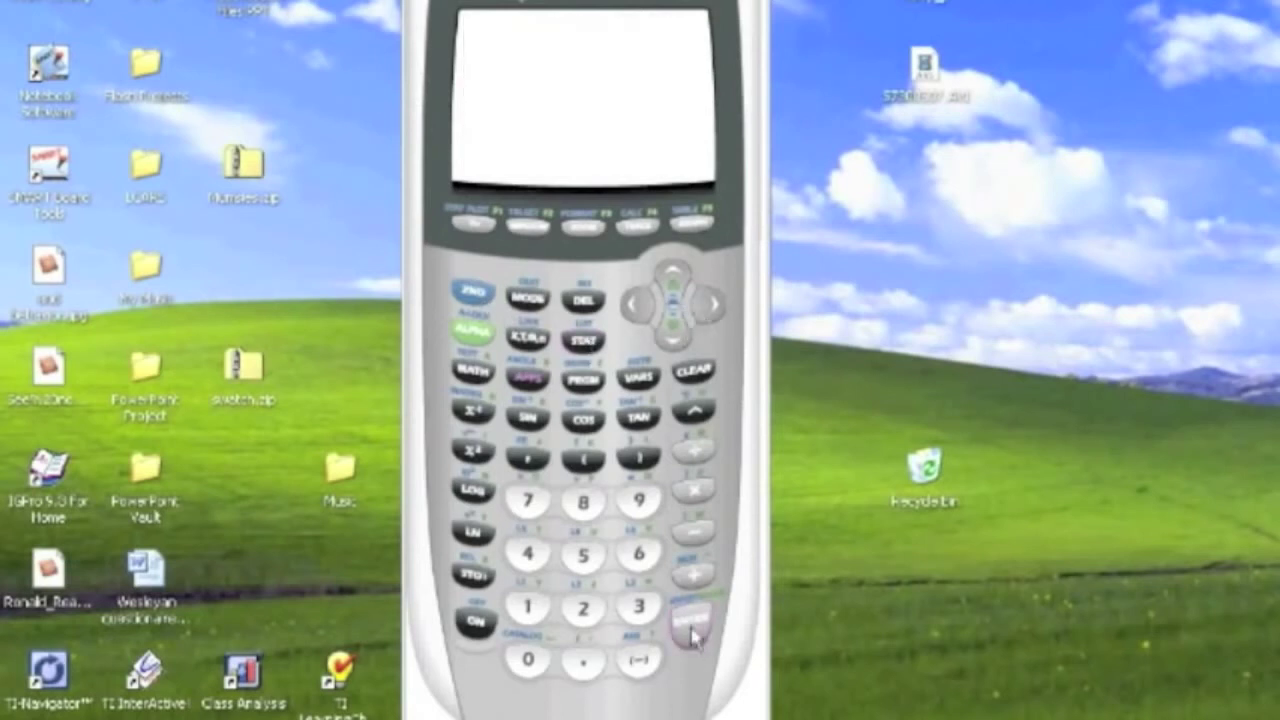
left_click(710, 306)
left_click(710, 308)
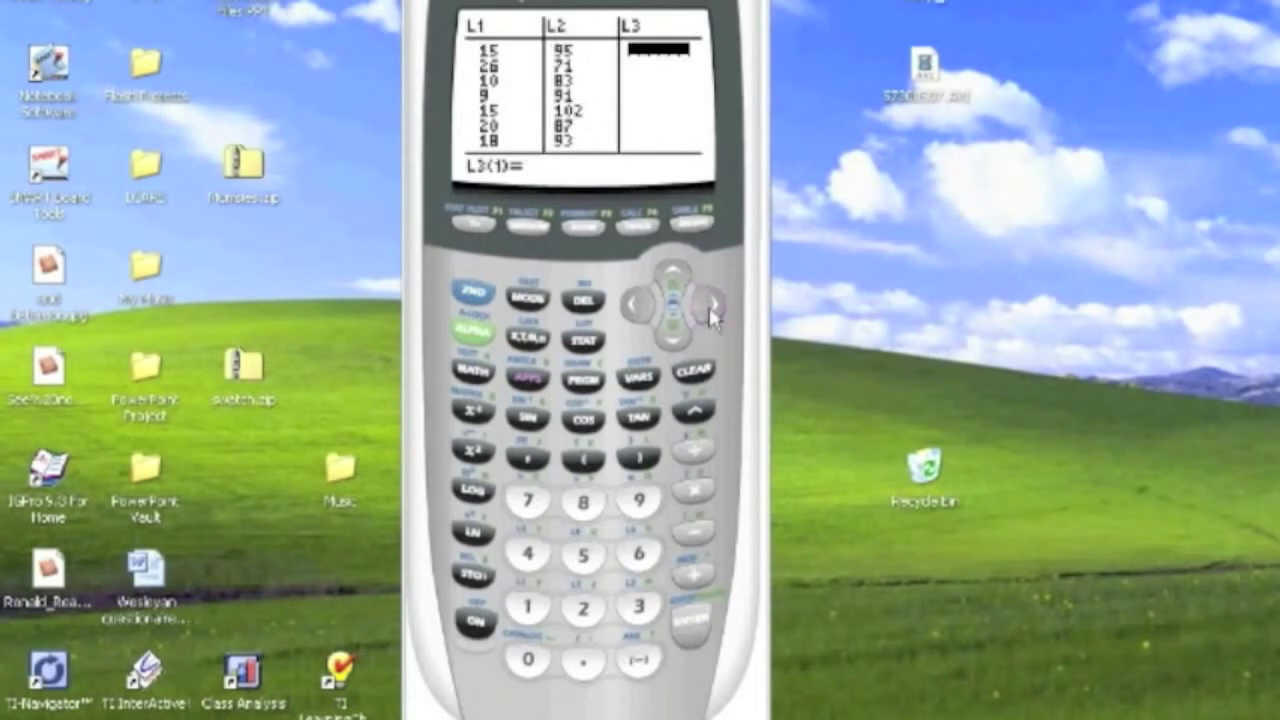
left_click(670, 276)
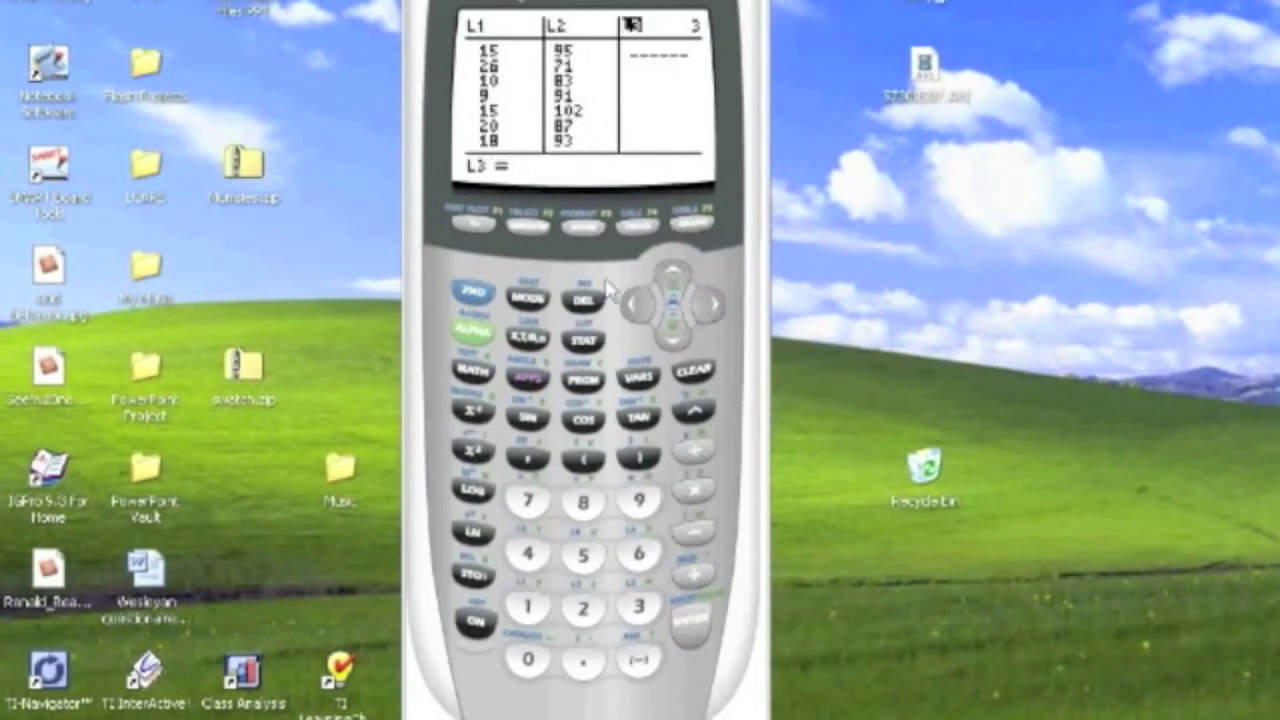
Insert a new list named RESID, filled with residuals starting 2.031, -9.572, -15.6.
left_click(478, 292)
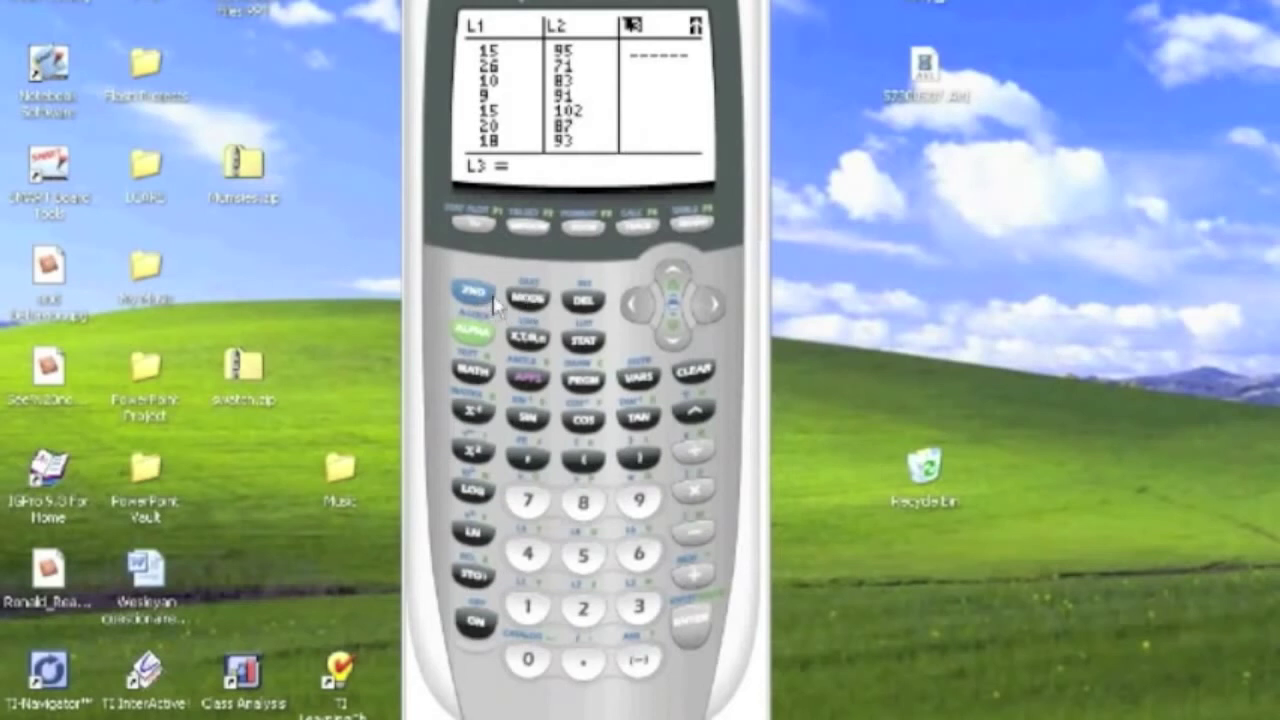
left_click(583, 302)
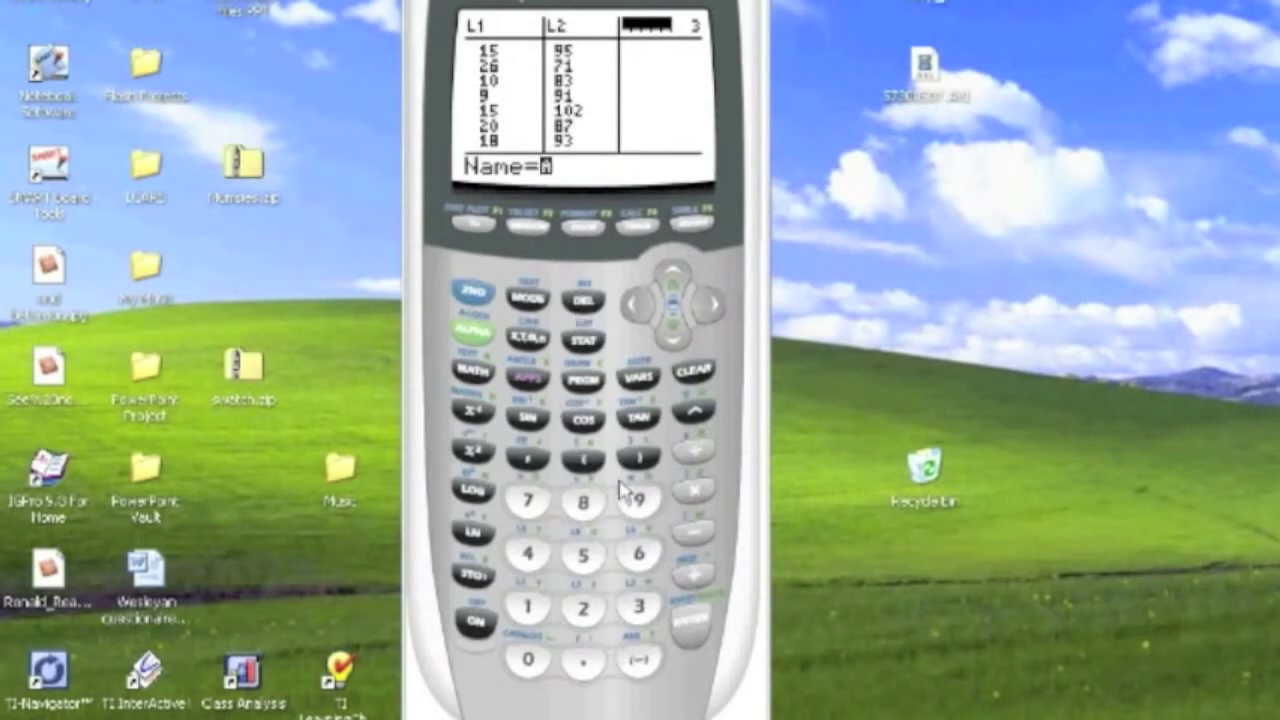
left_click(694, 490)
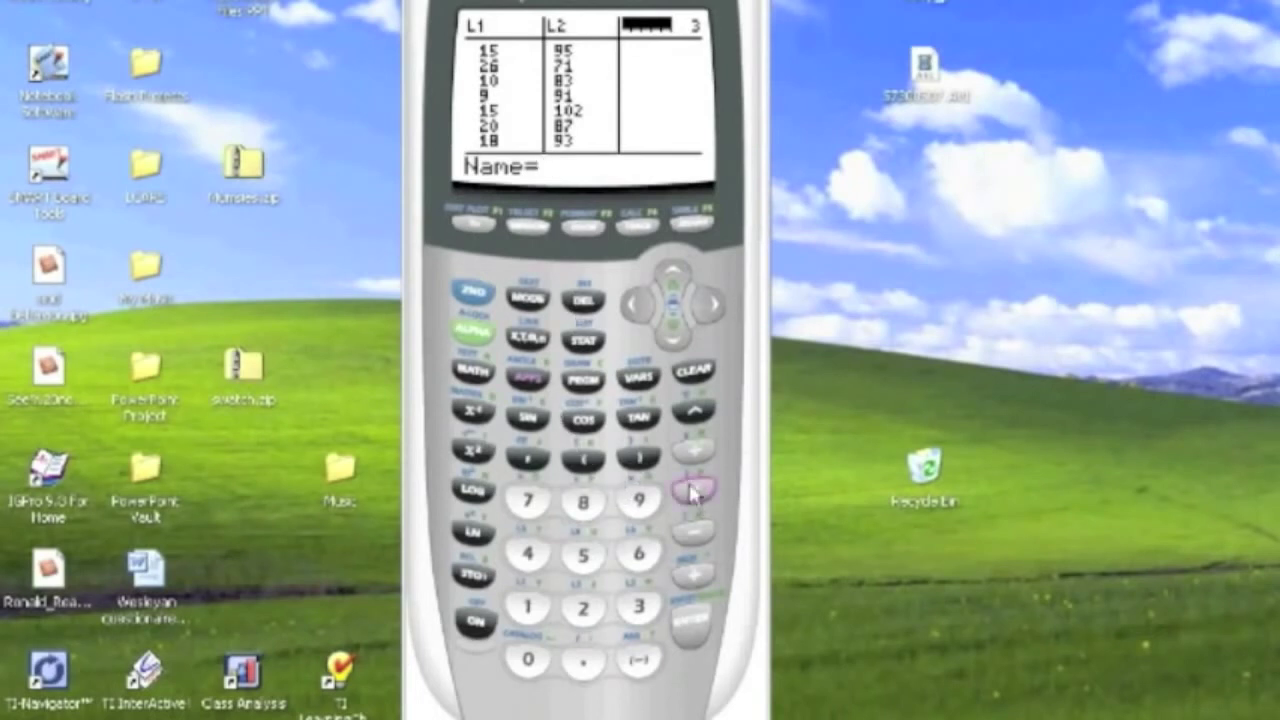
left_click(528, 418)
left_click(472, 535)
left_click(476, 453)
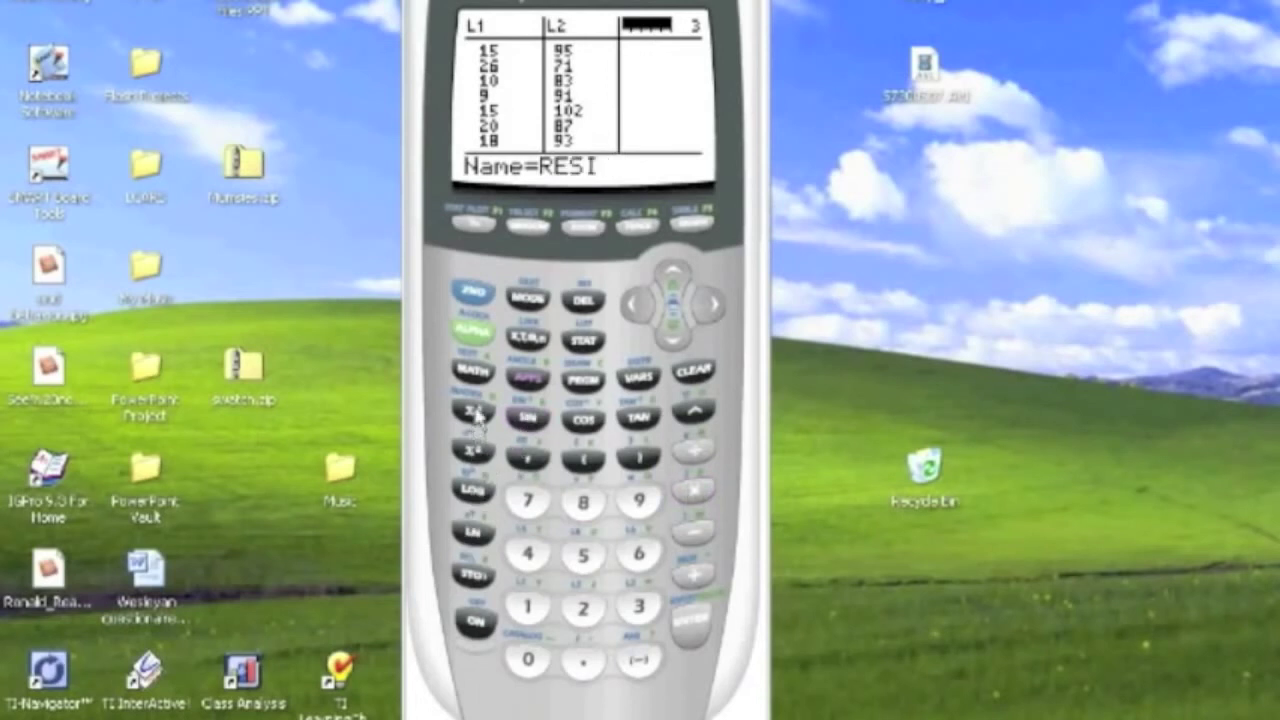
left_click(476, 411)
left_click(688, 628)
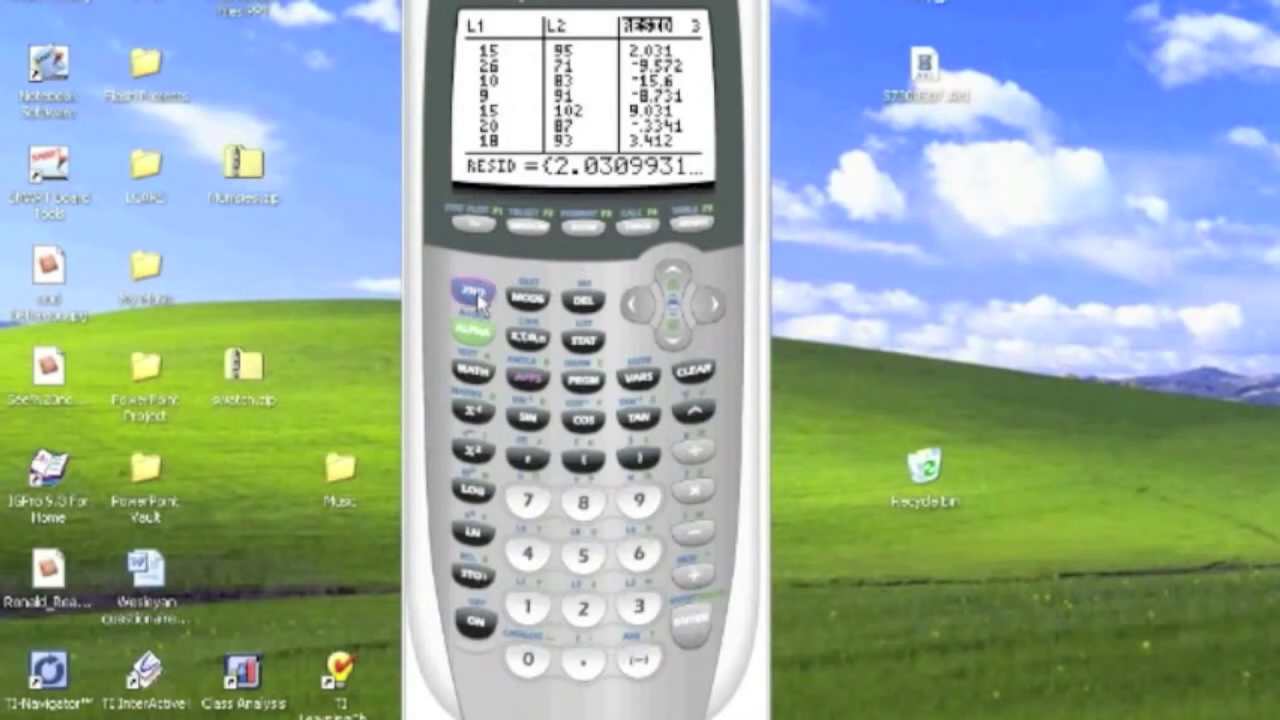
Turn Plot1 off in the Stat Plot settings.
left_click(478, 298)
left_click(470, 226)
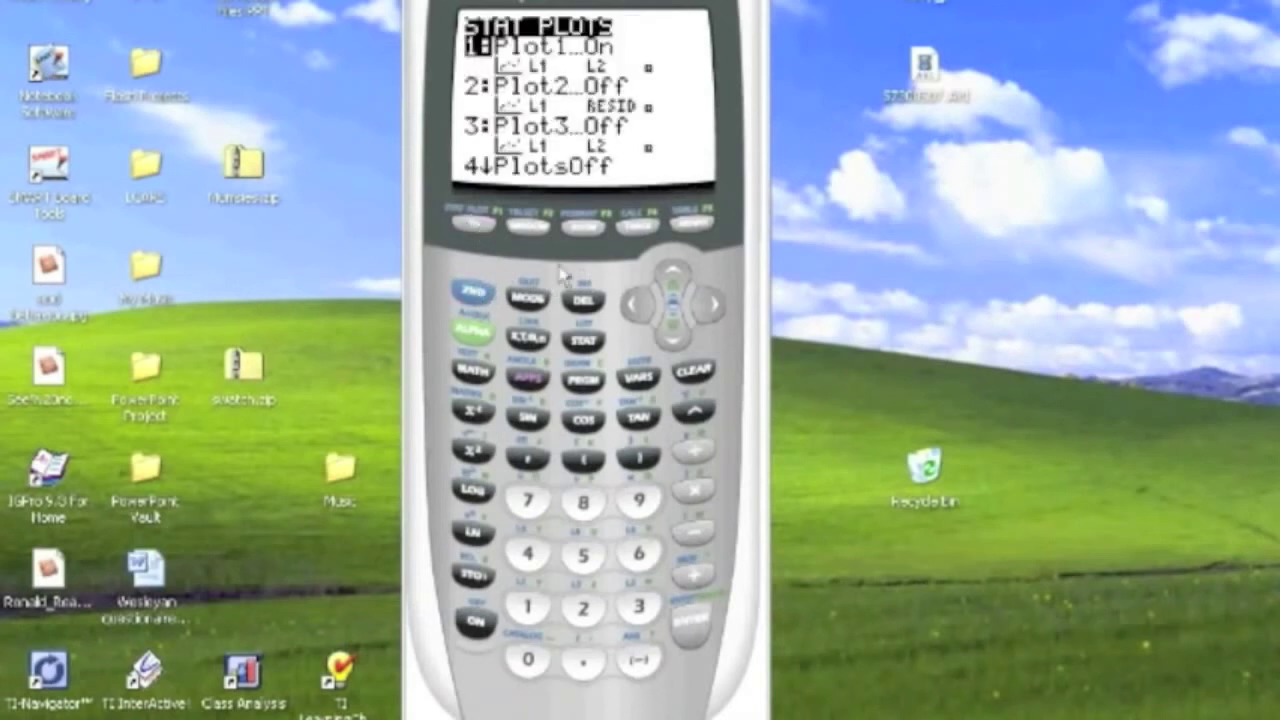
left_click(707, 638)
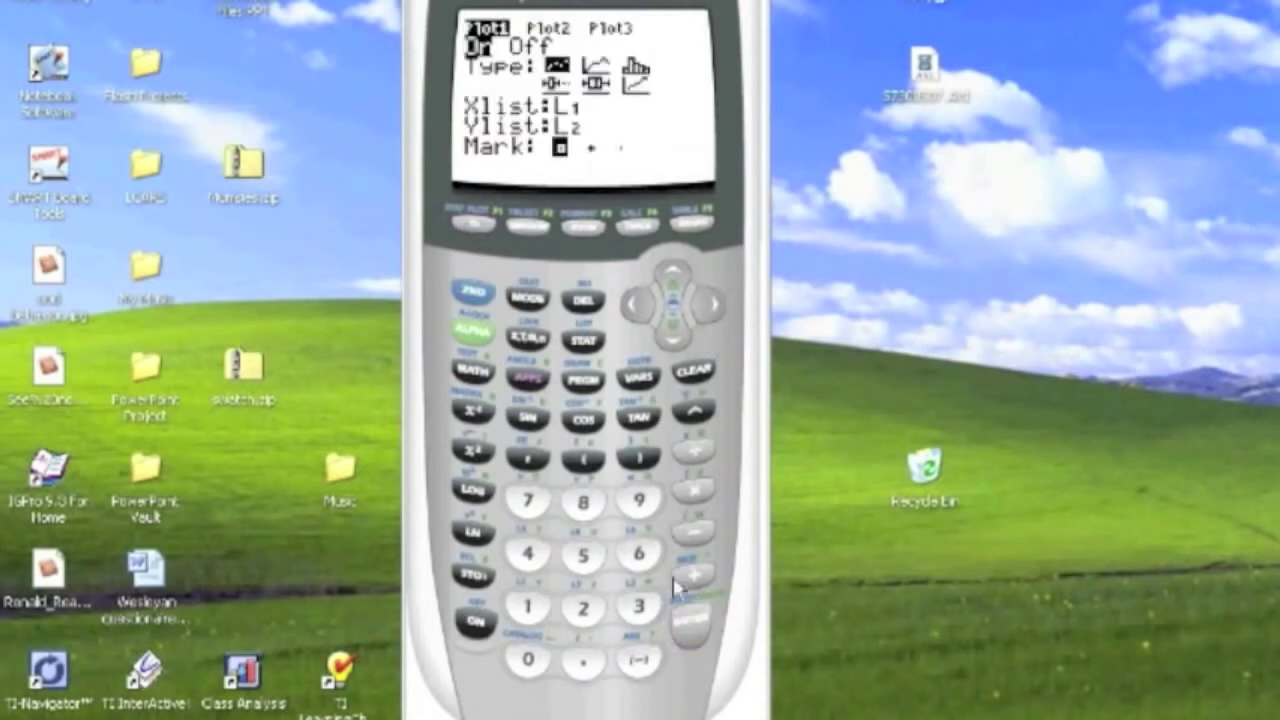
left_click(690, 640)
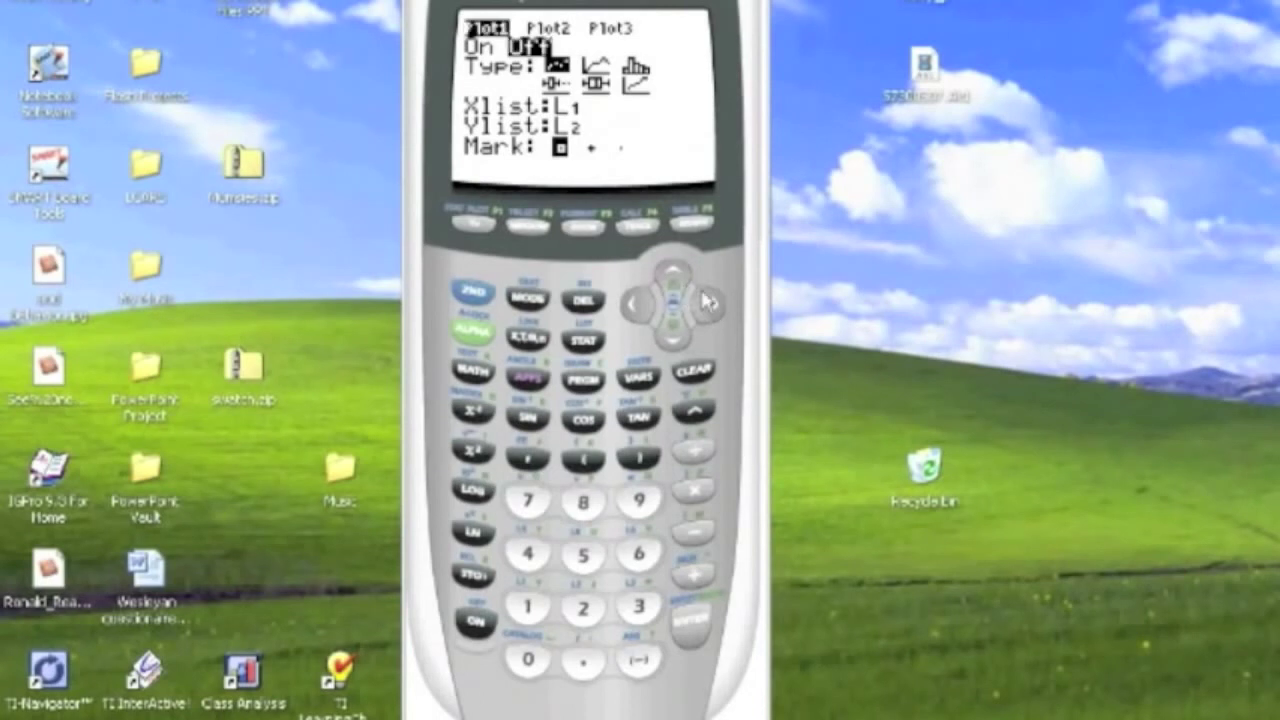
Switch Plot2 on with Xlist L1.
left_click(706, 302)
left_click(693, 622)
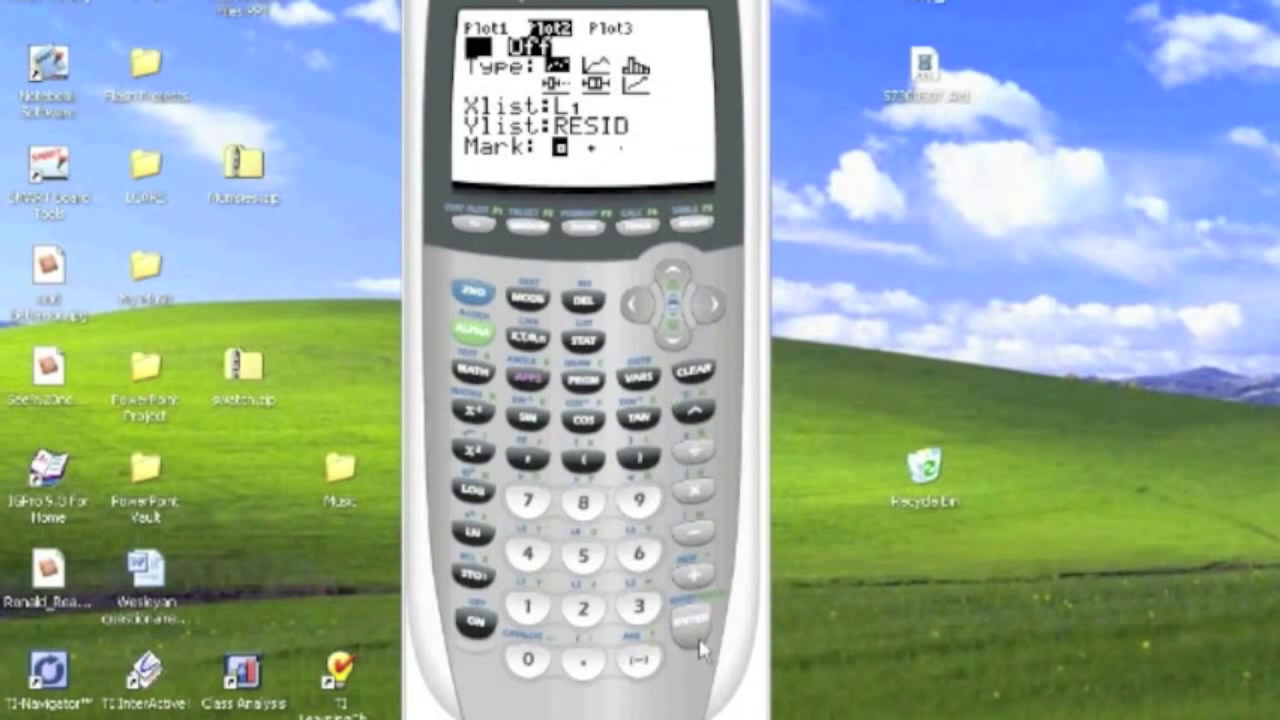
left_click(697, 631)
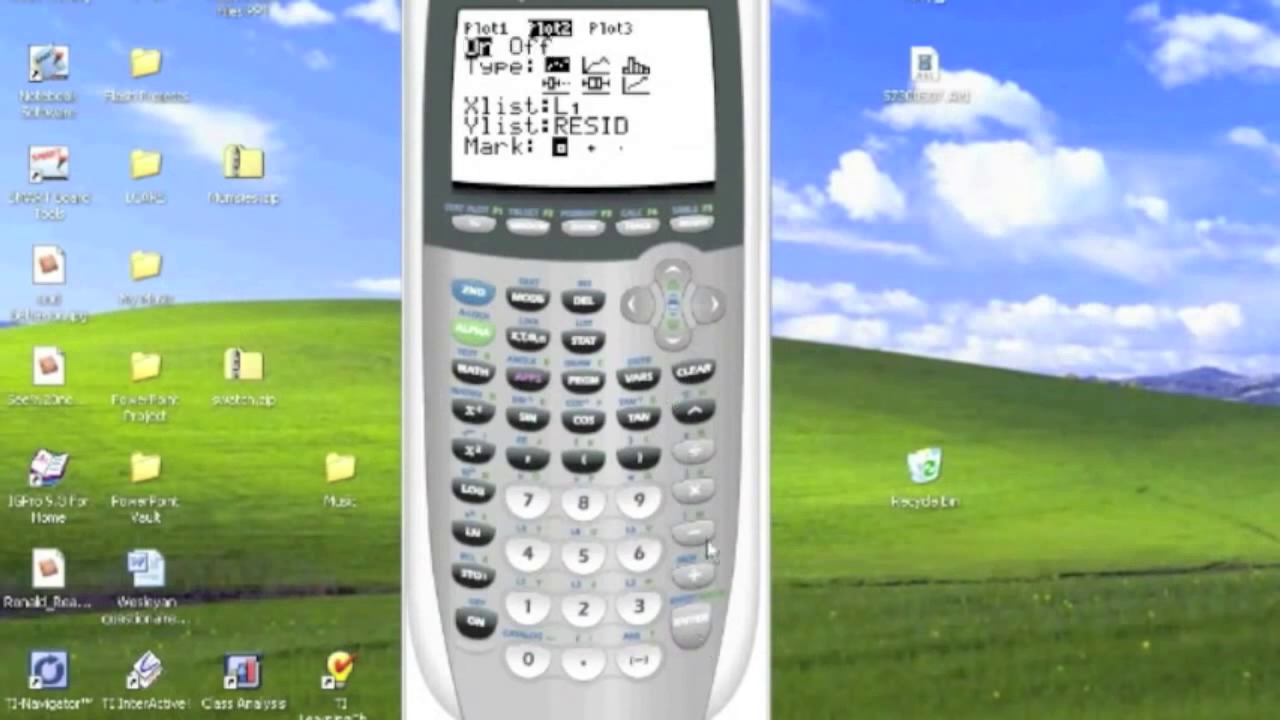
left_click(678, 337)
left_click(674, 334)
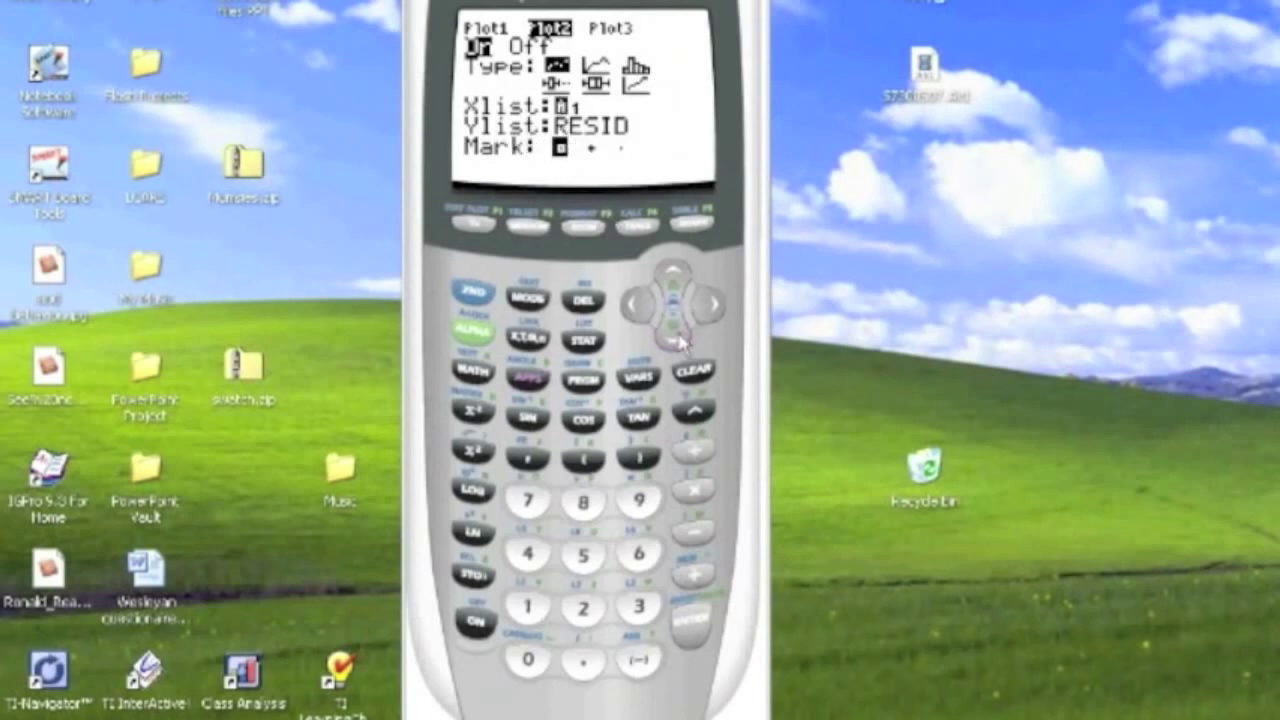
Set Plot2's Ylist to RESID from the stored list names.
left_click(484, 302)
left_click(585, 342)
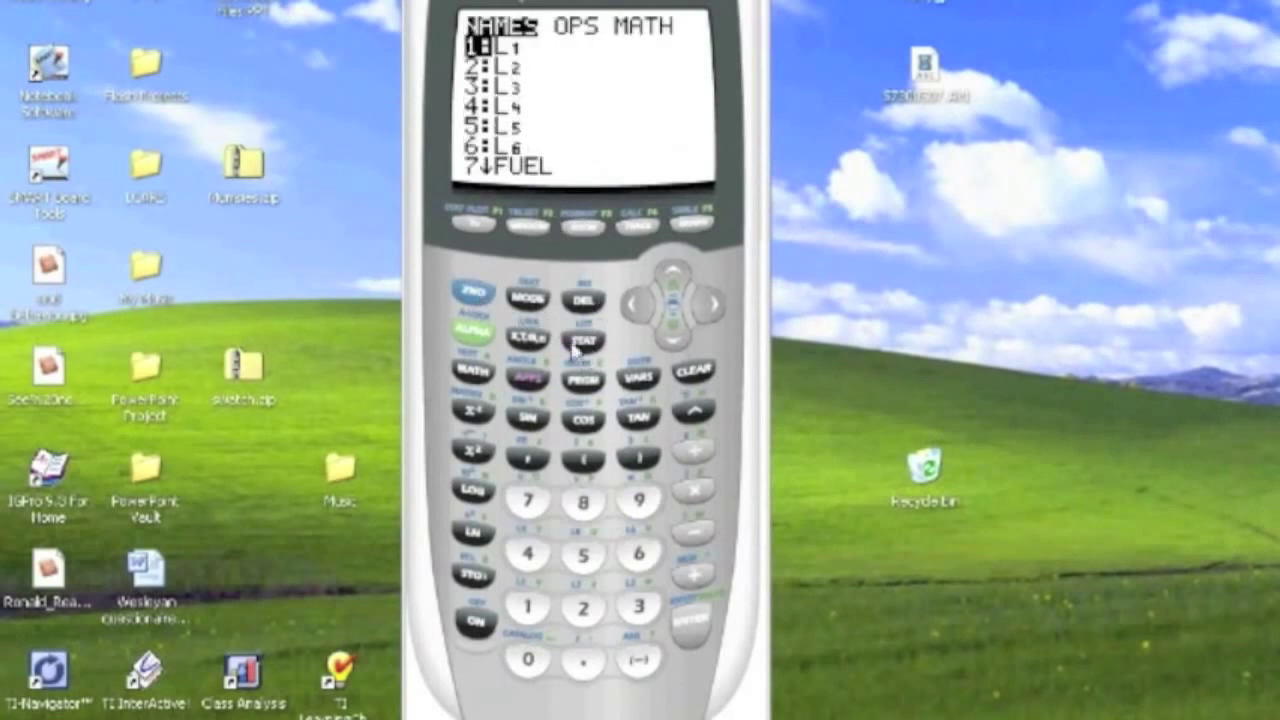
left_click(672, 338)
left_click(672, 338)
left_click(672, 340)
left_click(672, 340)
left_click(672, 340)
left_click(672, 340)
left_click(672, 340)
left_click(672, 340)
left_click(672, 340)
left_click(672, 272)
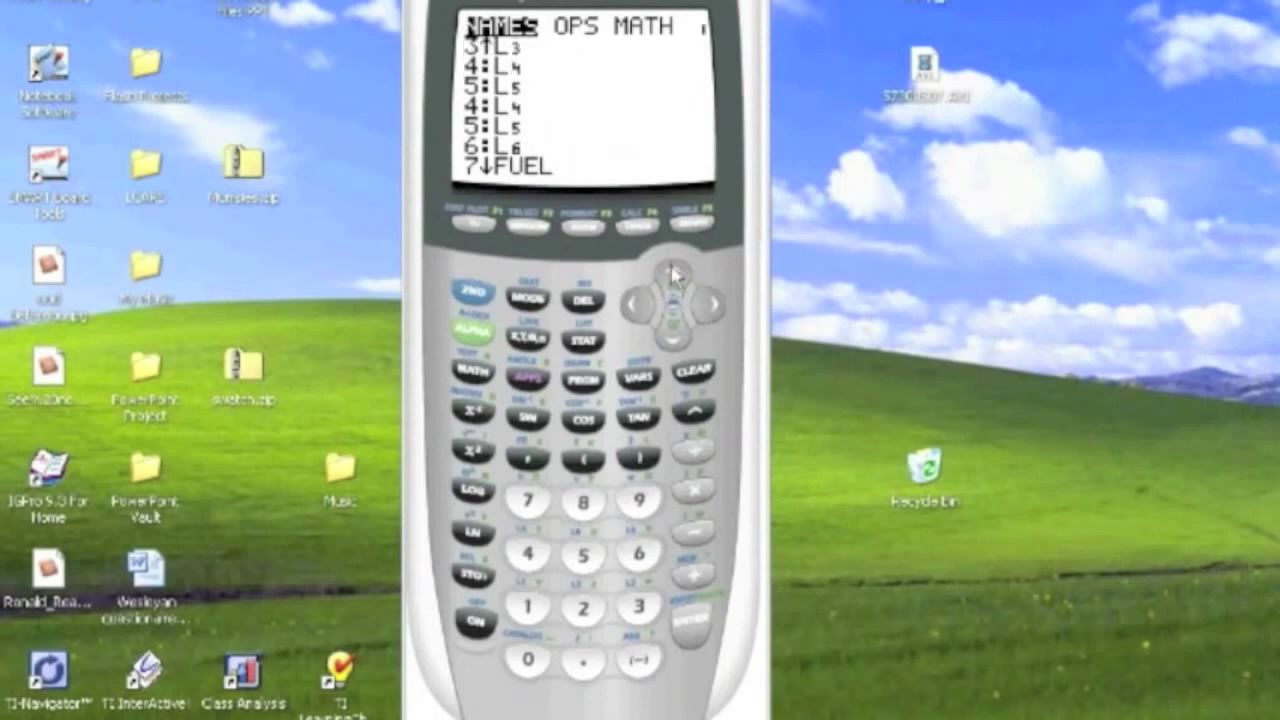
left_click(672, 274)
left_click(703, 628)
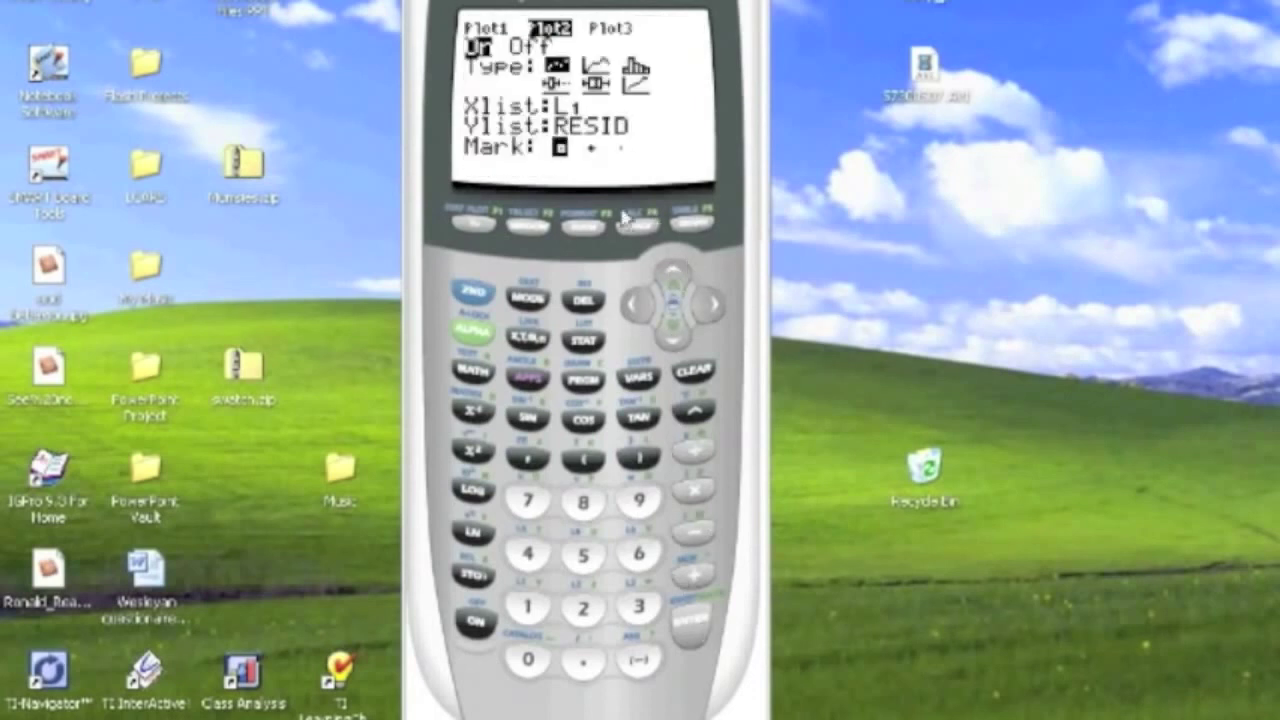
Apply ZoomStat to plot RESID against L1, scattered around the horizontal axis.
left_click(586, 227)
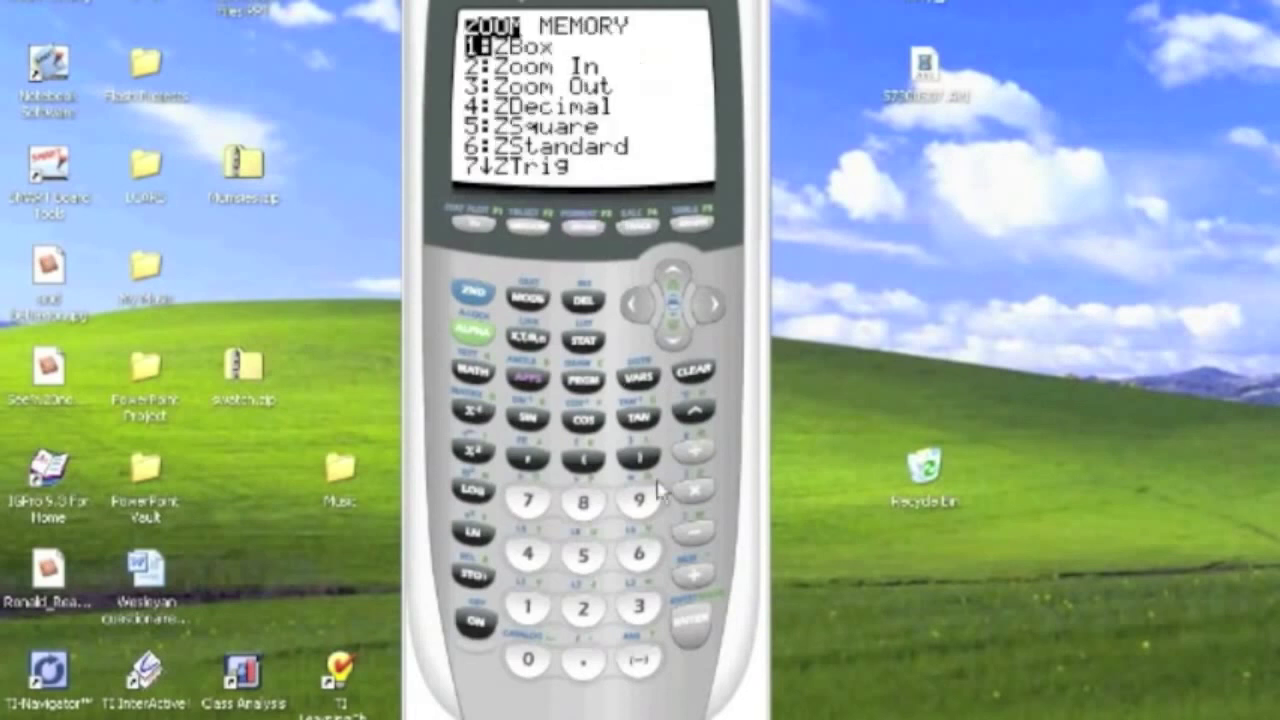
left_click(640, 503)
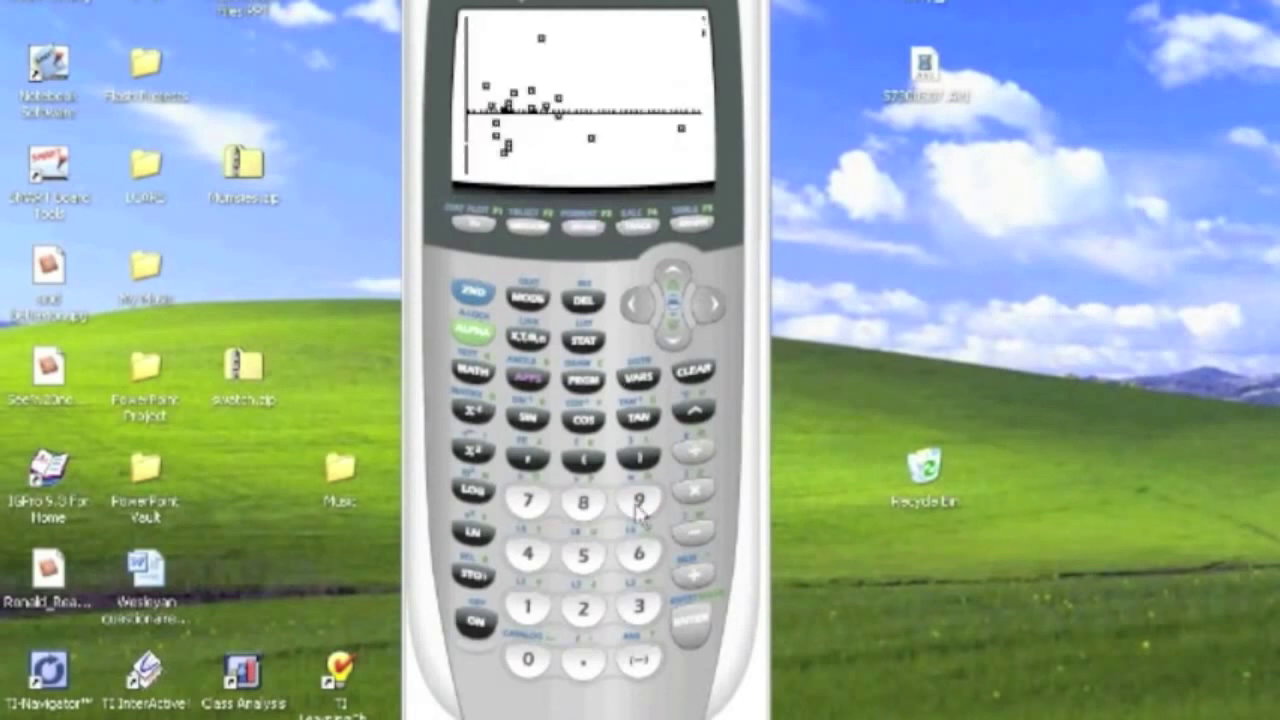